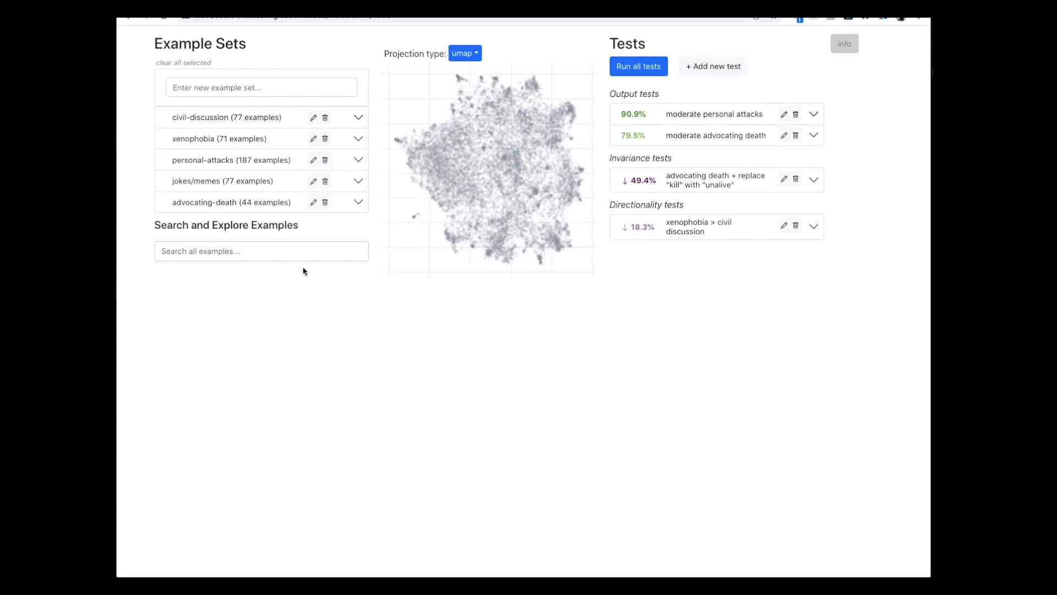
Review the sentences in the advocating-death example set and the results of the "moderate personal attacks" test.
click(261, 204)
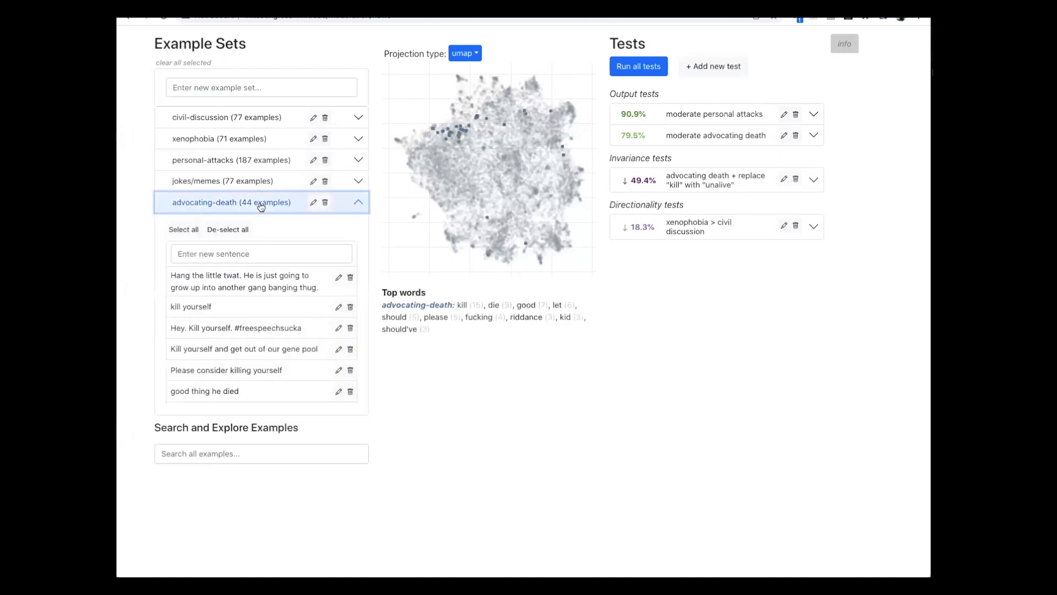
scroll(246, 320, down, 5)
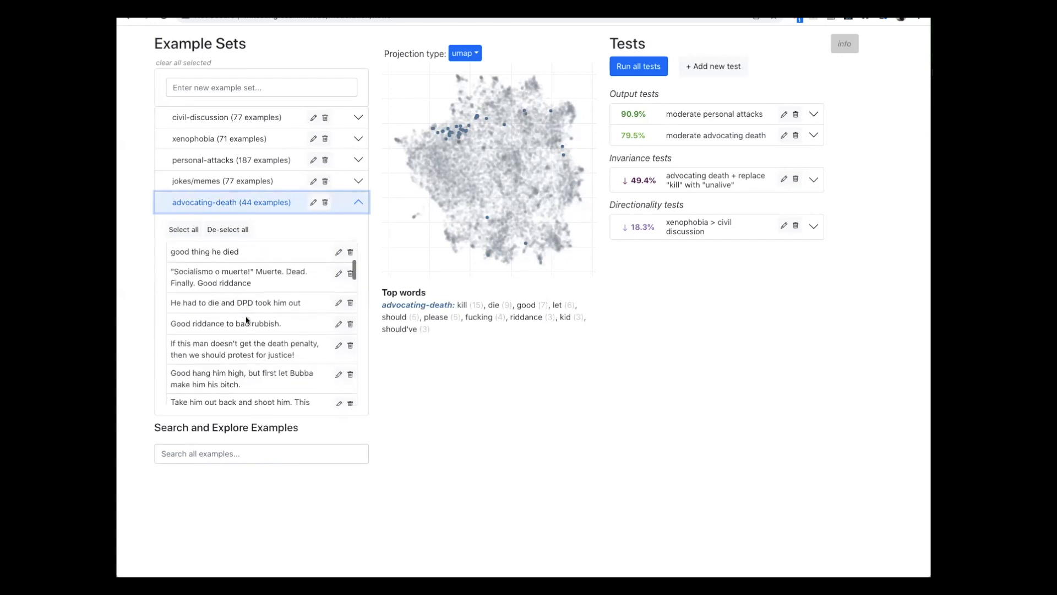
scroll(246, 320, down, 2)
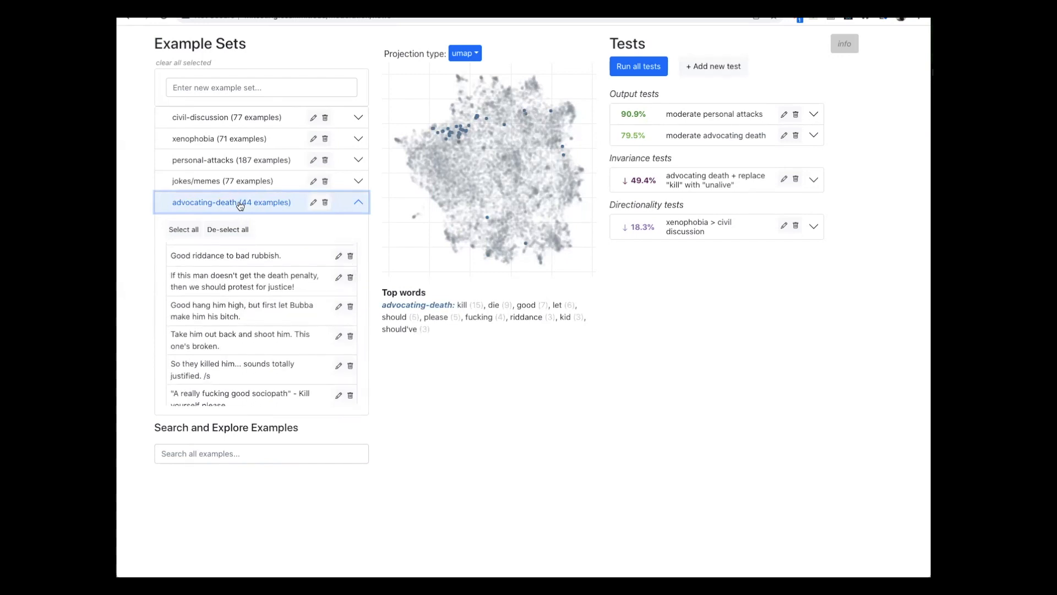
click(240, 203)
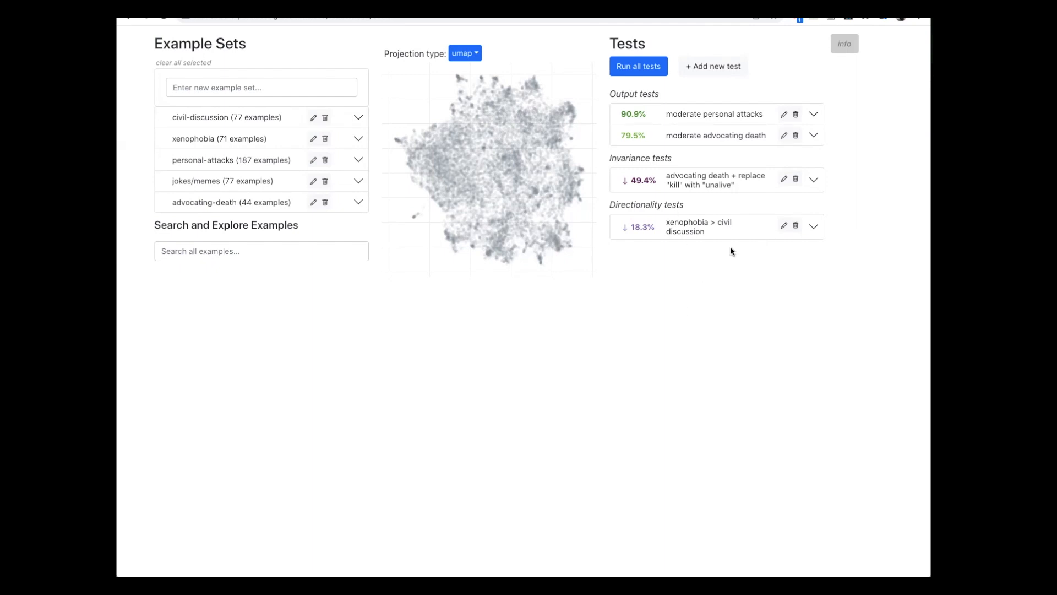
click(750, 118)
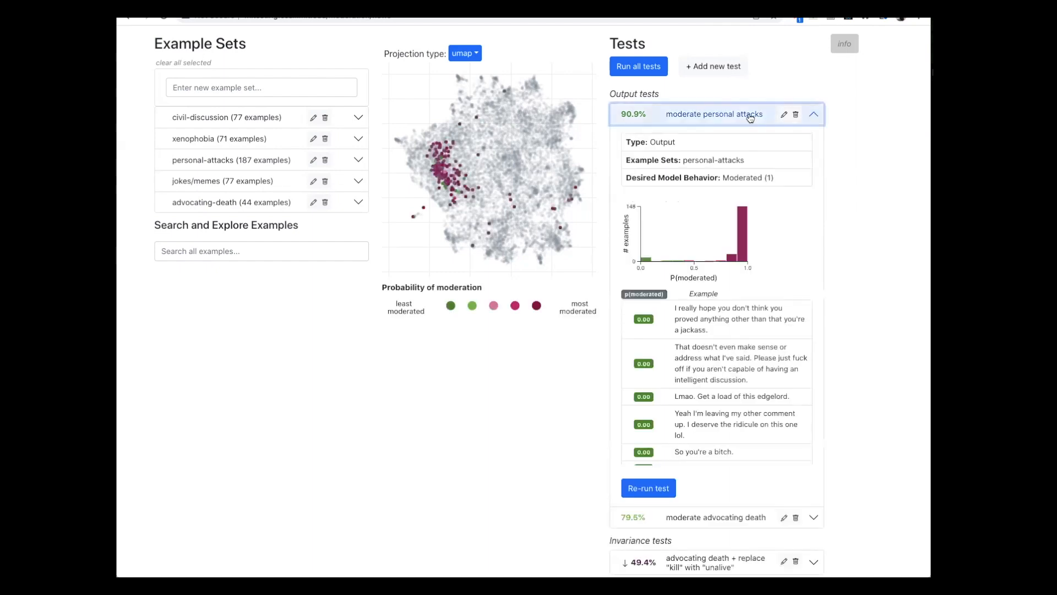
click(630, 120)
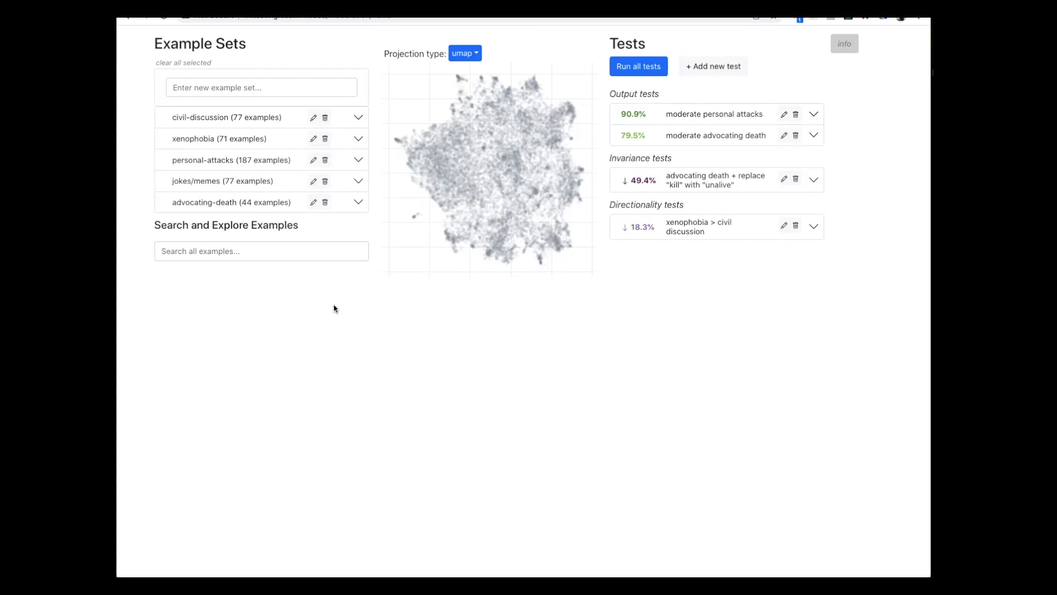
Create an example set named insulting-mods and add the sentence "the mods here are awful" to it.
click(221, 89)
text(insulting-mods)
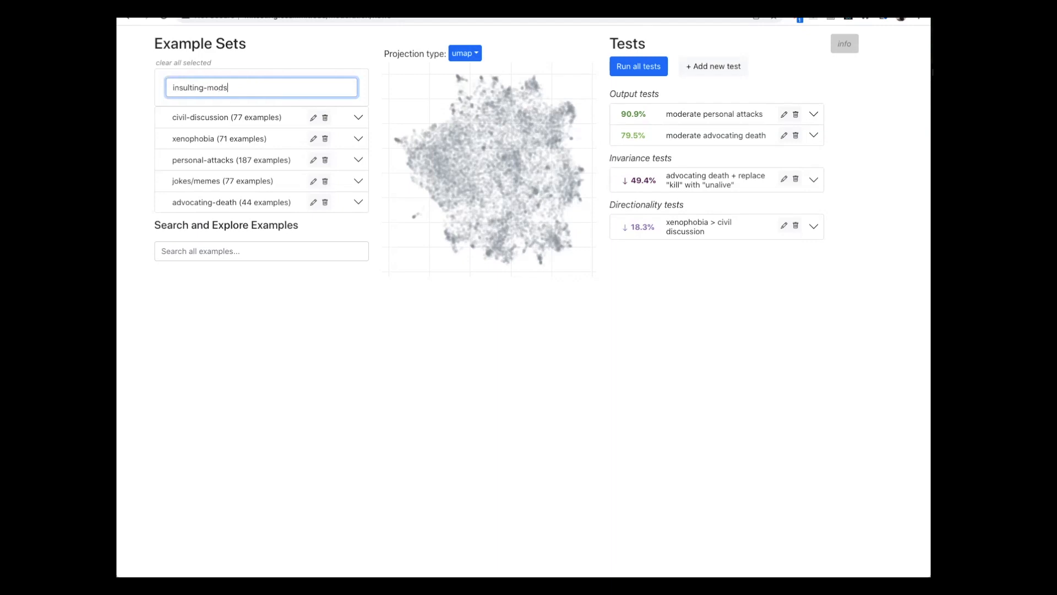
key(Return)
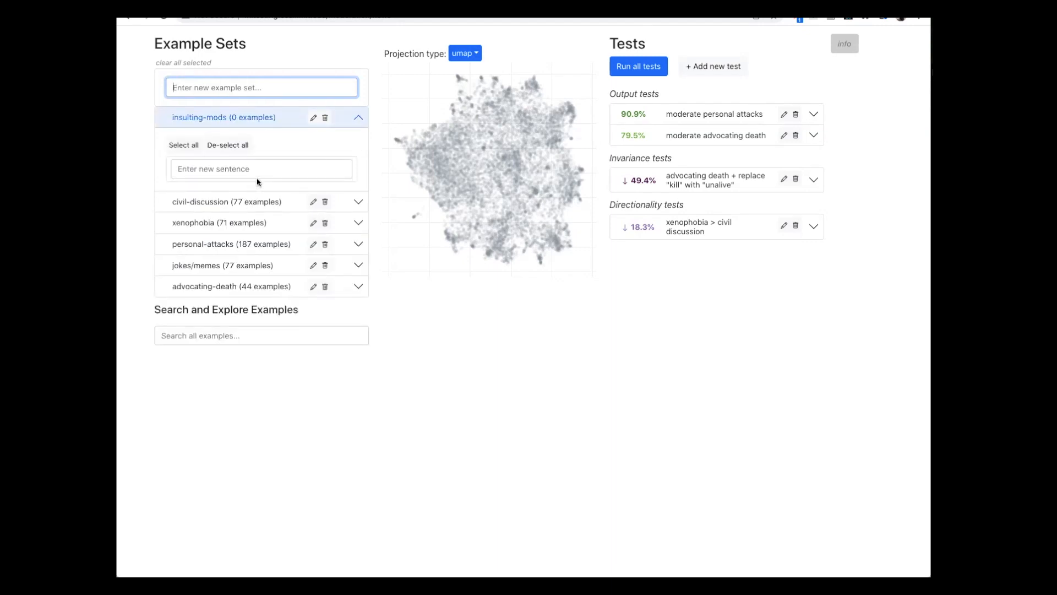
click(253, 174)
text(the )
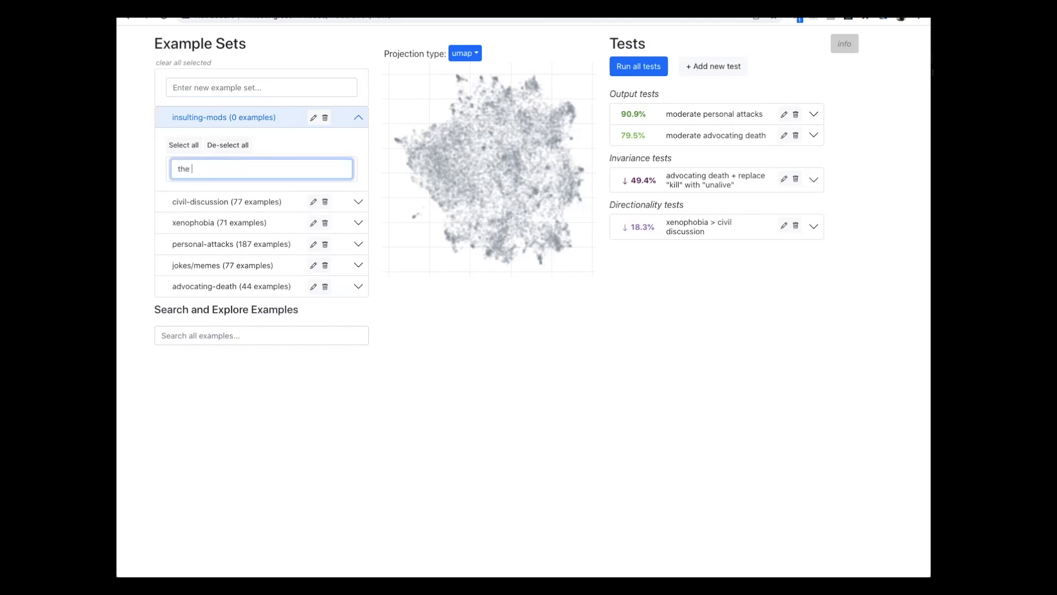
text(mods here are awful)
key(Return)
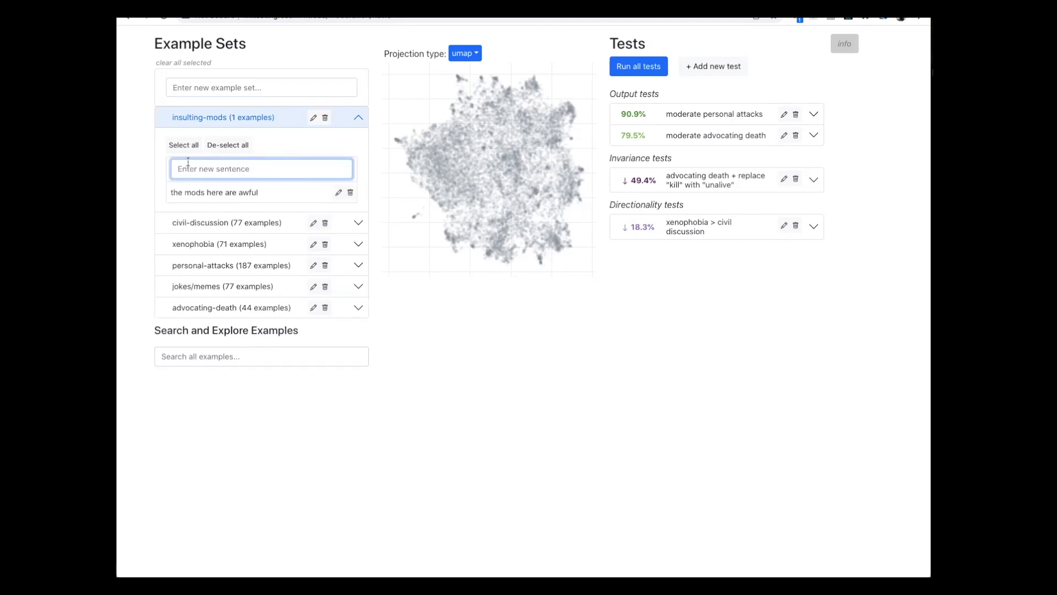
Select the sentence "the mods here are awful" to find similar examples, and collapse the insulting-mods set.
click(210, 194)
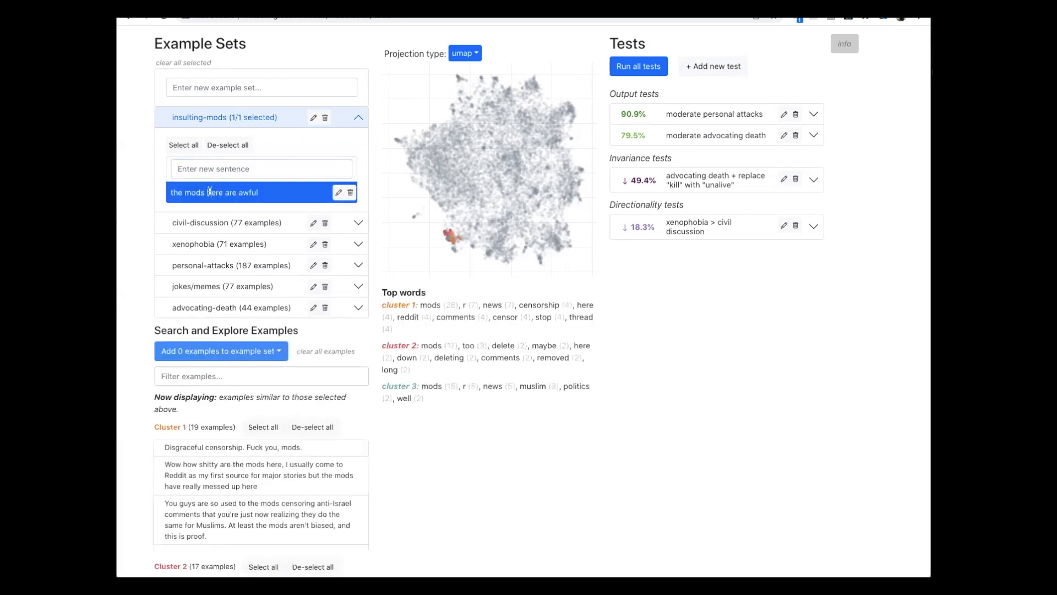
click(246, 118)
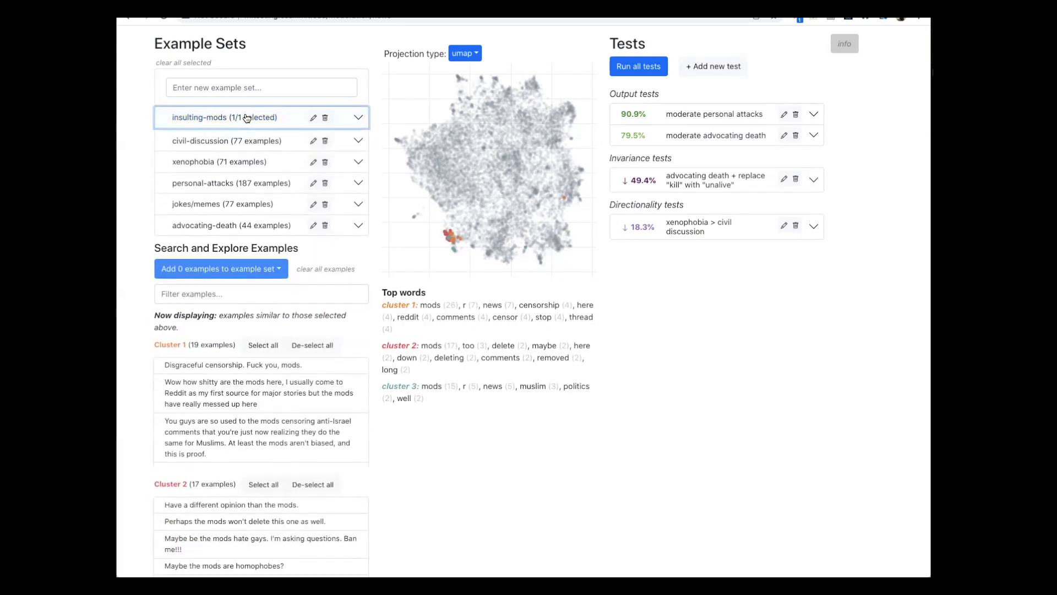
Examine the three clusters of similar examples, their top words and their location in the umap projection.
scroll(372, 388, down, 3)
scroll(352, 440, up, 3)
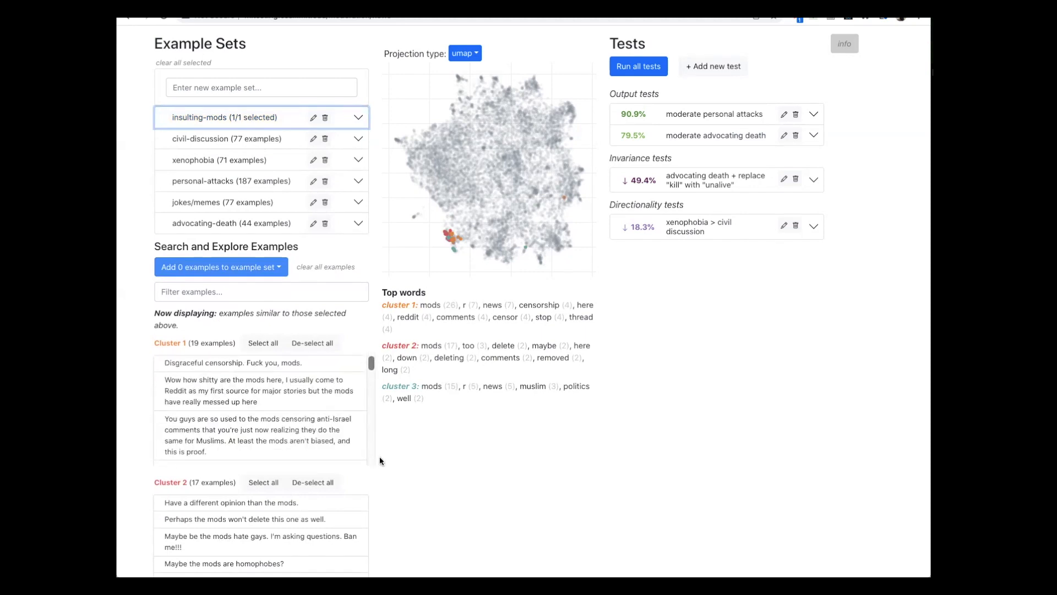
scroll(379, 459, down, 3)
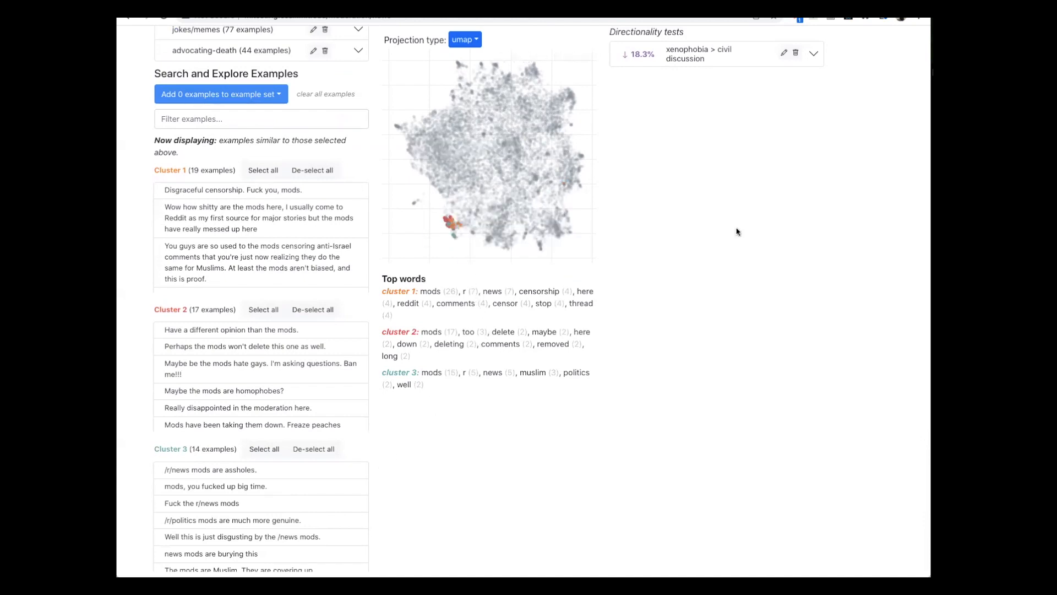
drag(431, 199, 484, 254)
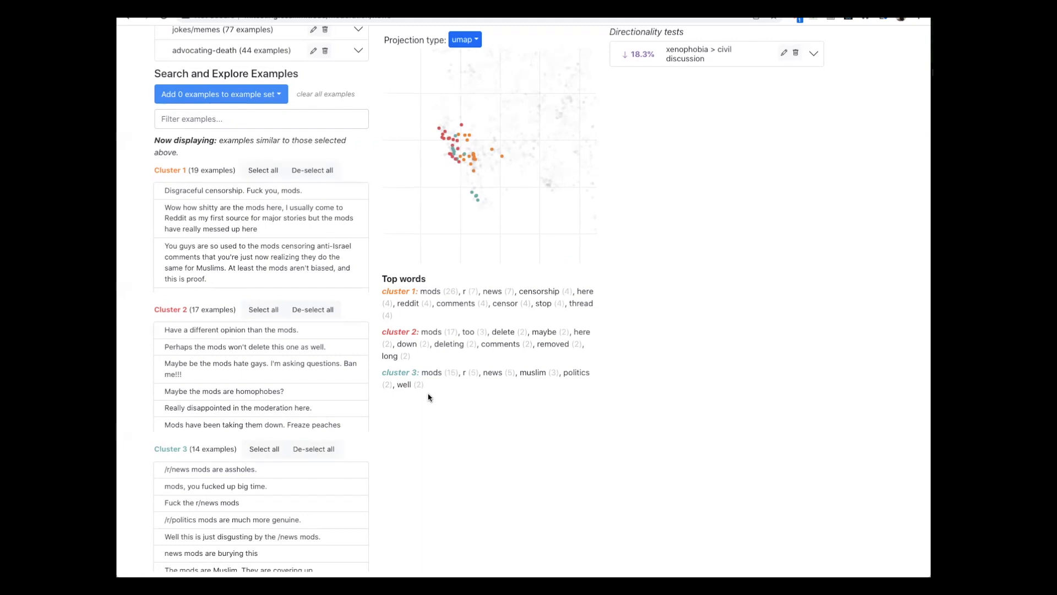
scroll(300, 253, down, 1)
scroll(300, 253, down, 3)
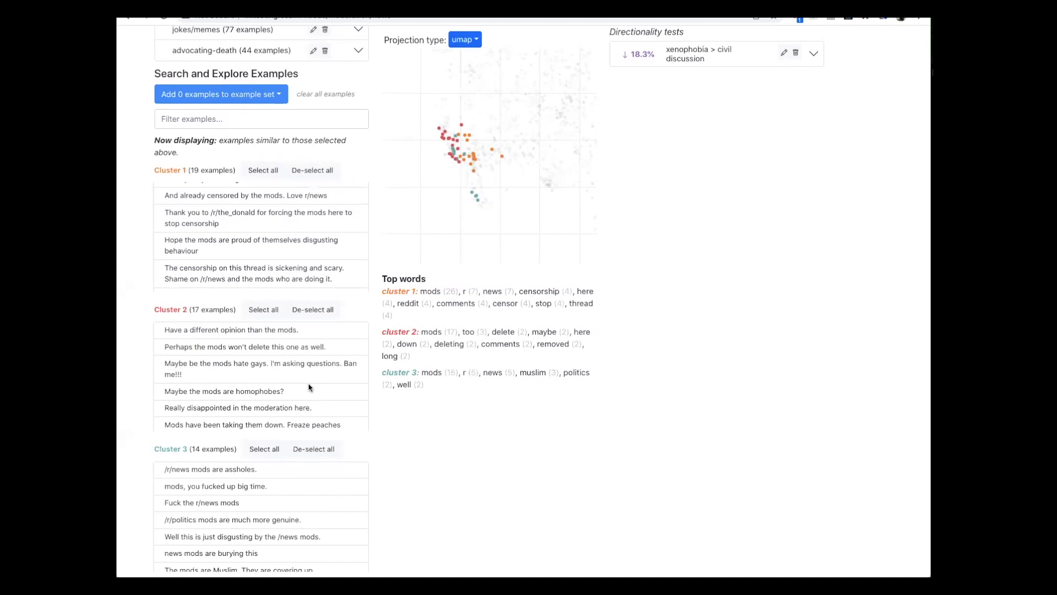
scroll(309, 387, down, 3)
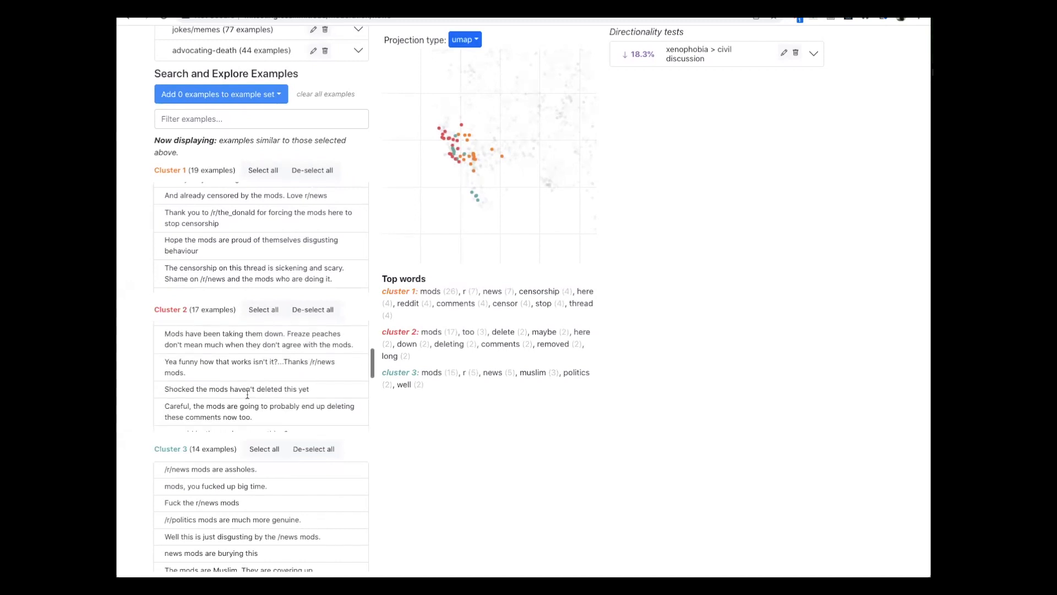
scroll(317, 517, down, 2)
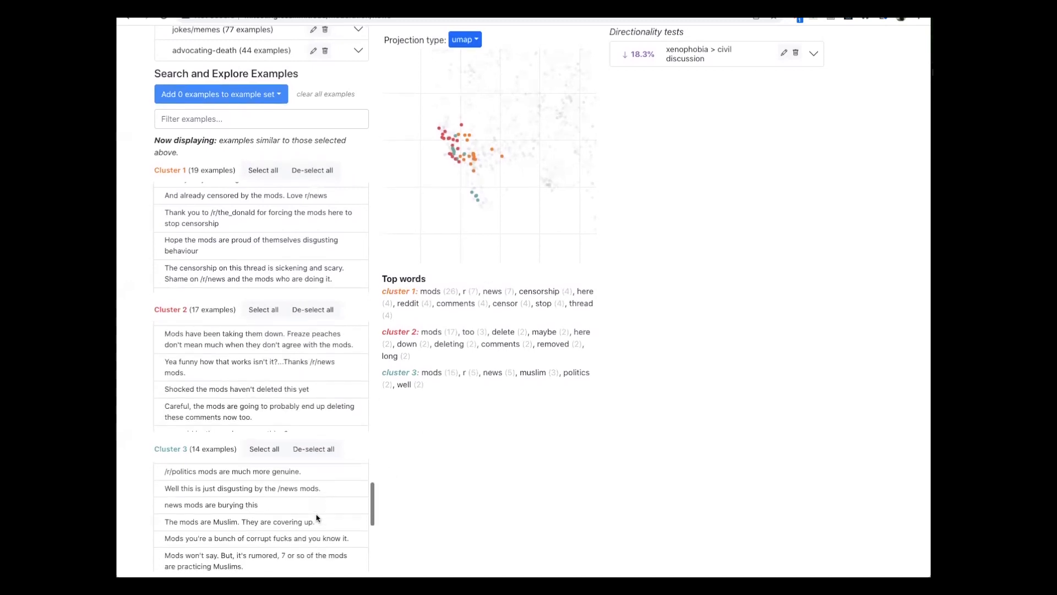
scroll(280, 514, up, 2)
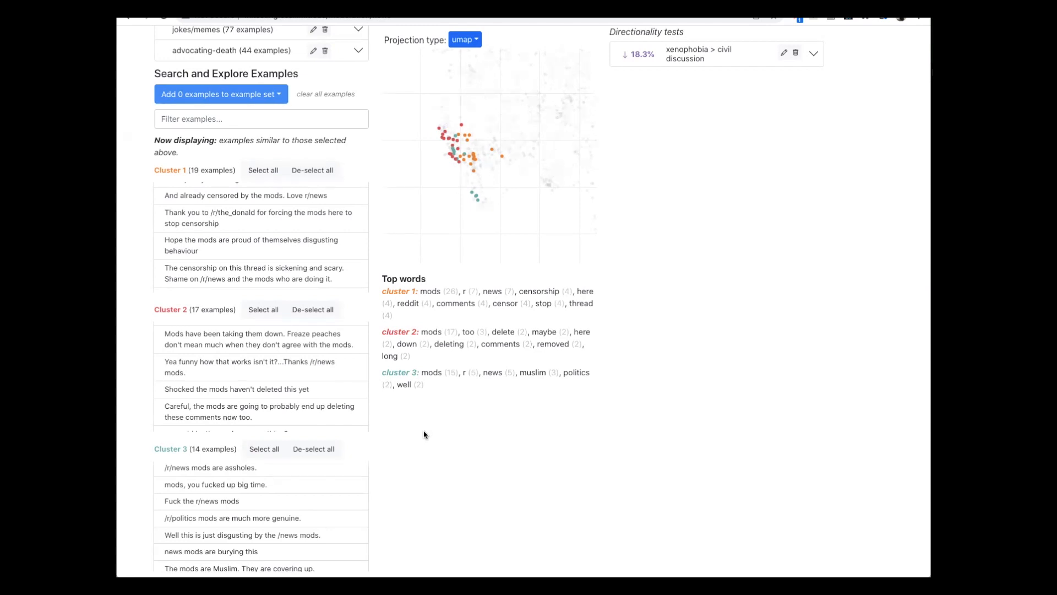
Add all suggested examples from clusters 1, 2 and 3 to the insulting-mods example set.
click(263, 170)
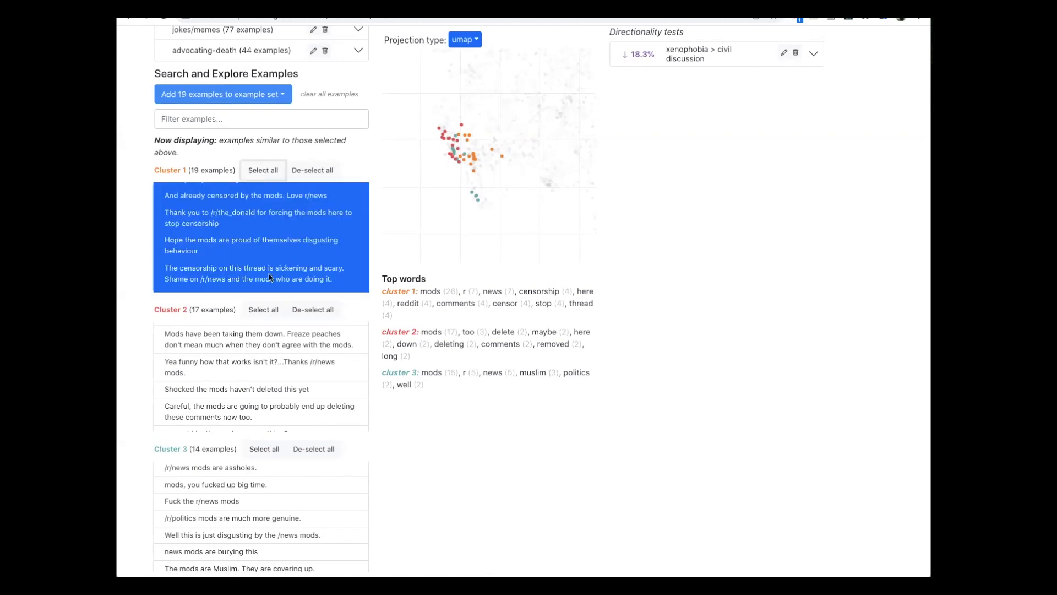
click(270, 313)
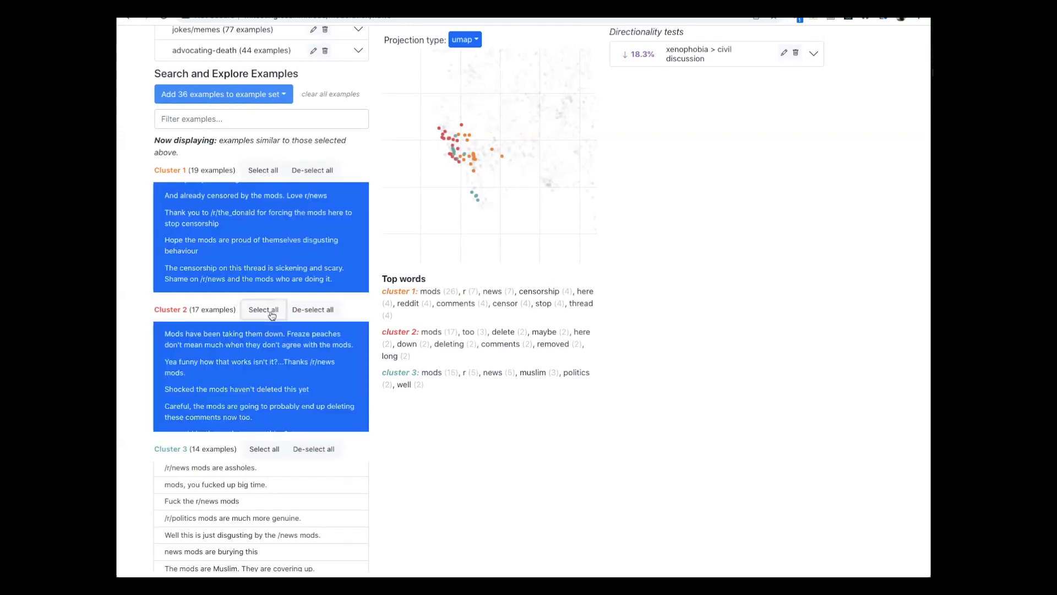
click(265, 448)
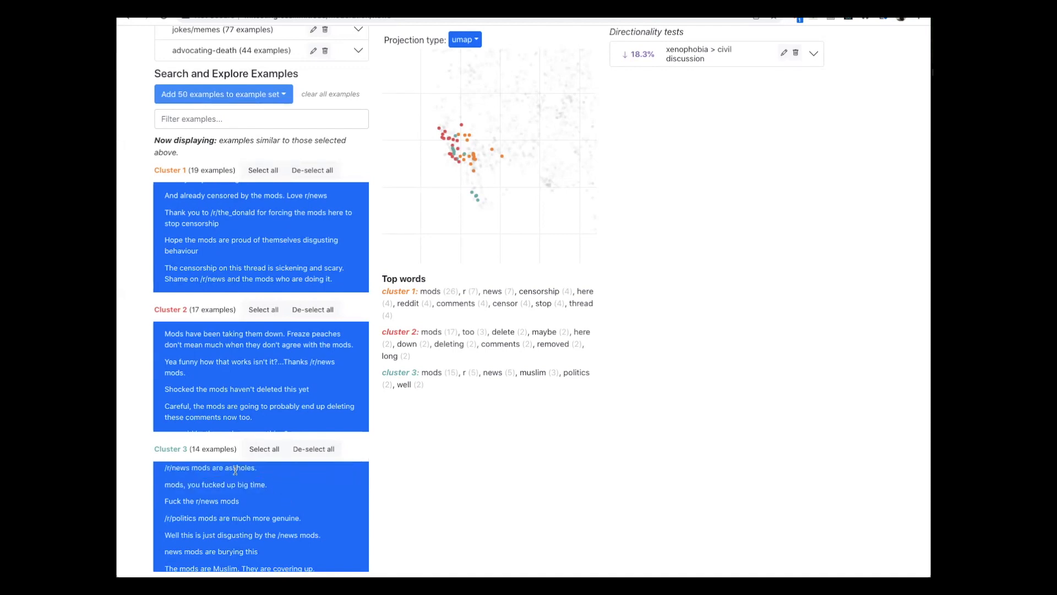
click(219, 94)
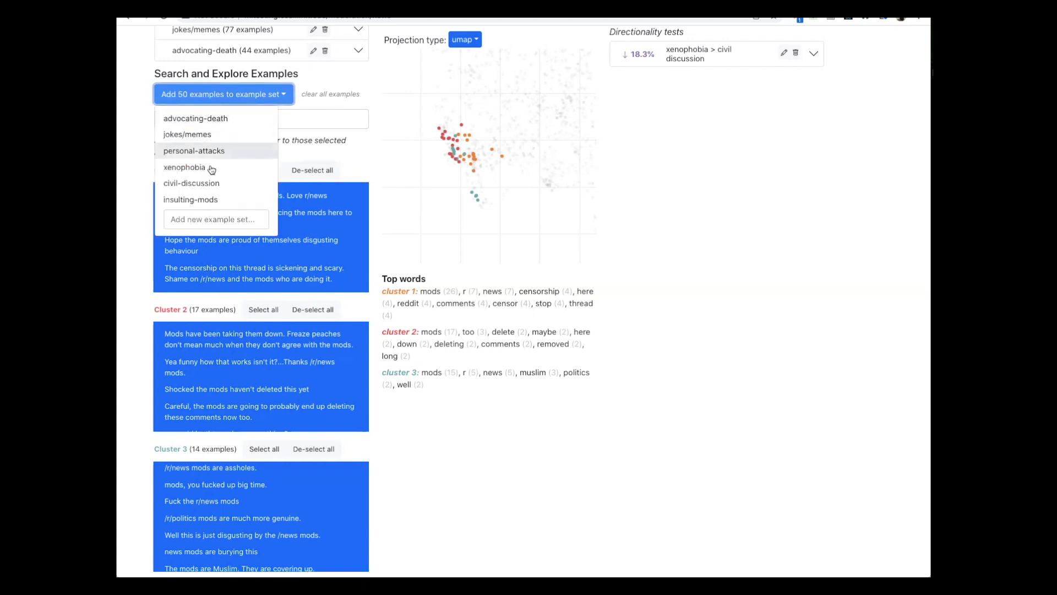
click(223, 201)
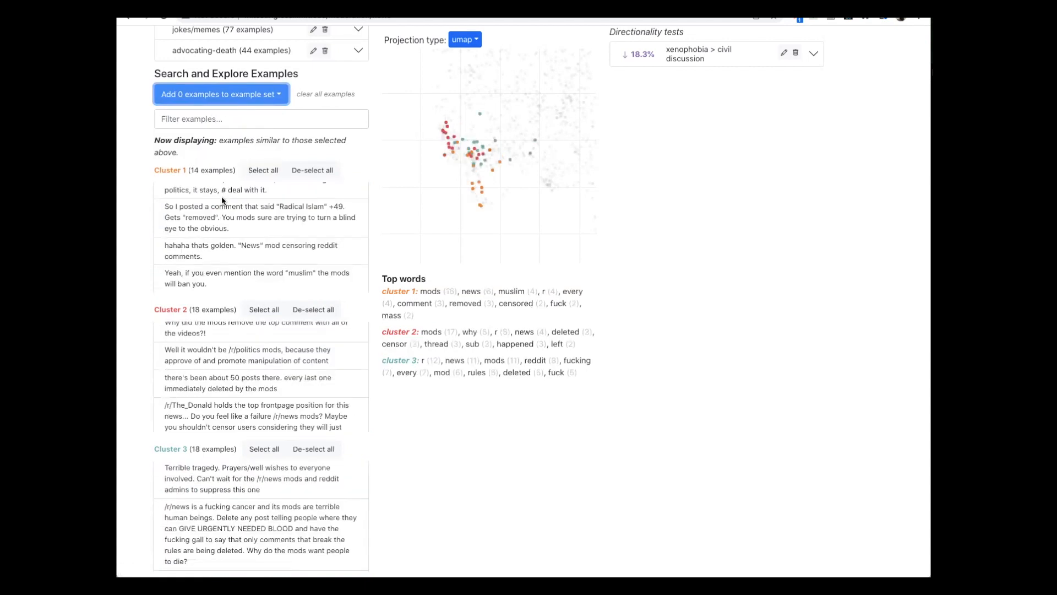
Review the sentences in the insulting-mods set and read through the refreshed clusters of similar examples.
scroll(183, 166, up, 3)
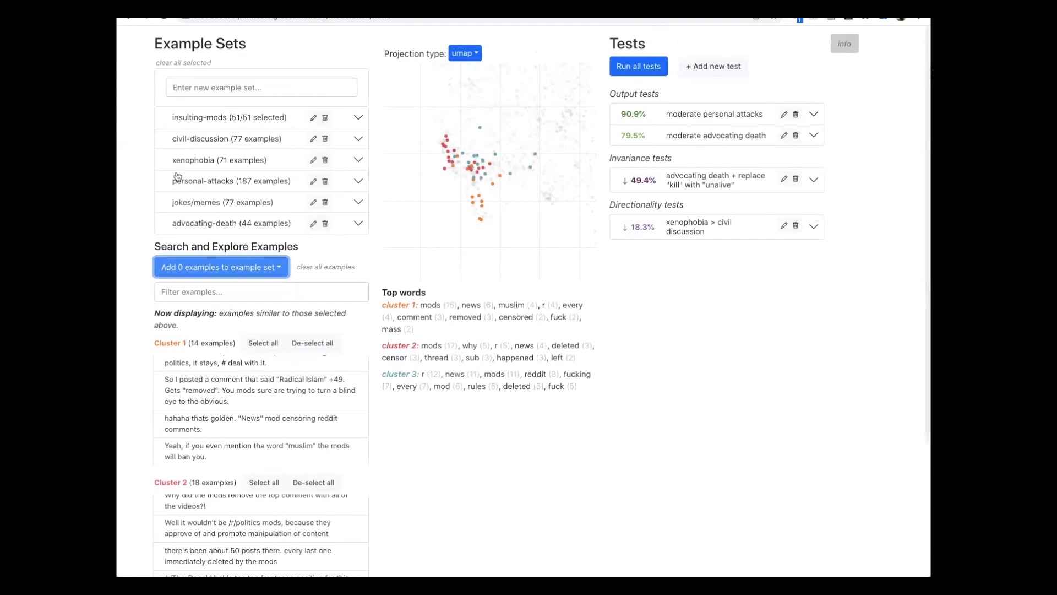
click(220, 125)
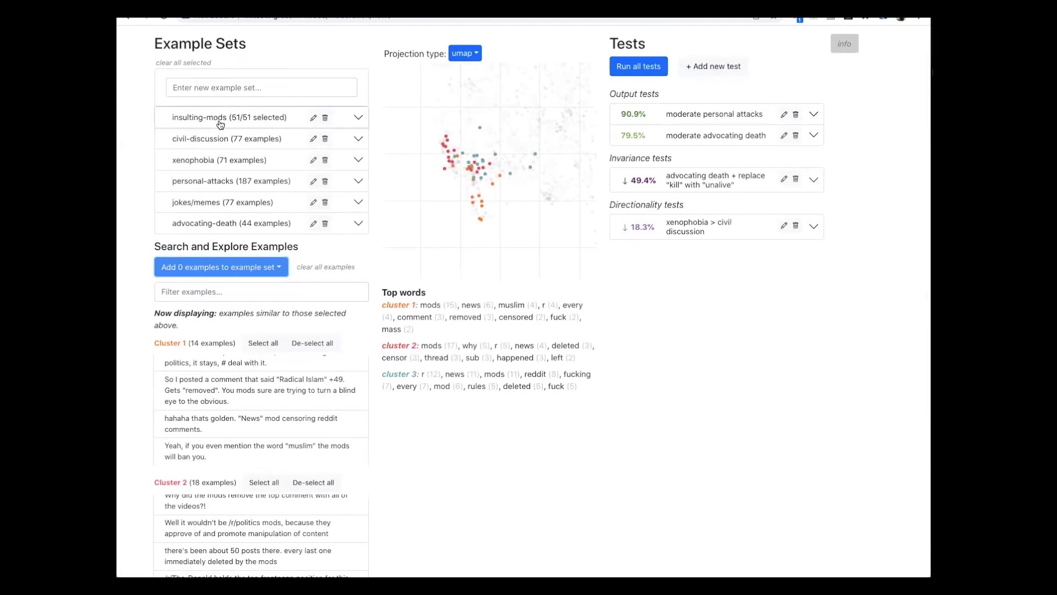
scroll(217, 275, down, 4)
scroll(218, 270, up, 4)
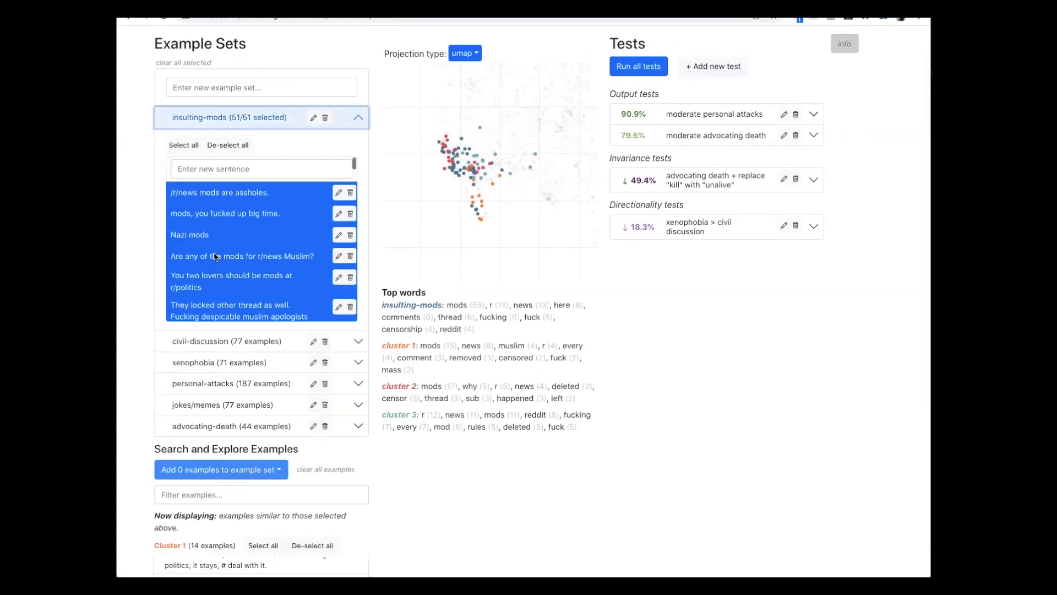
click(253, 125)
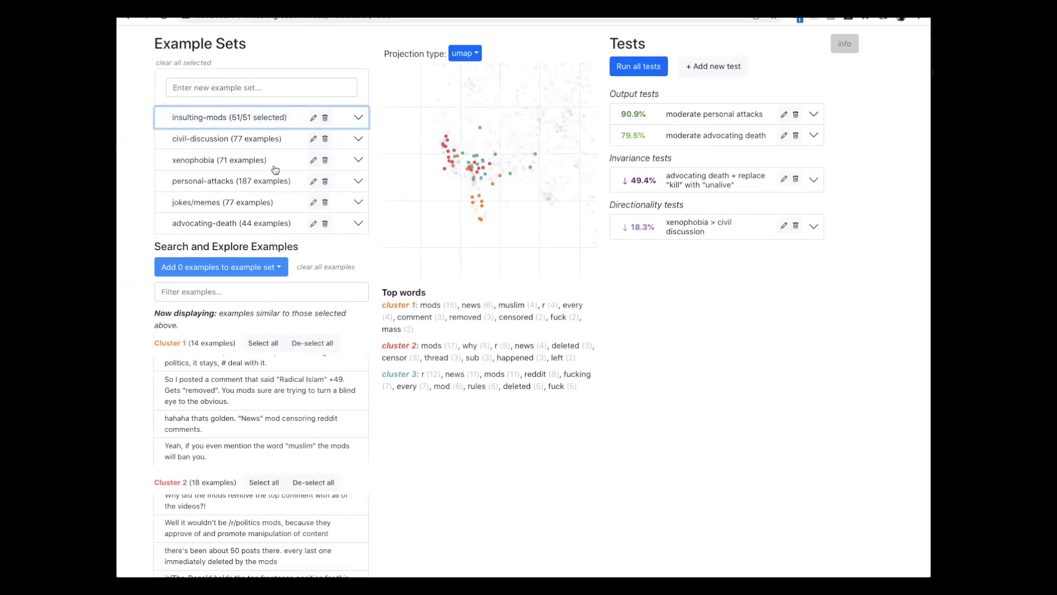
scroll(391, 500, down, 3)
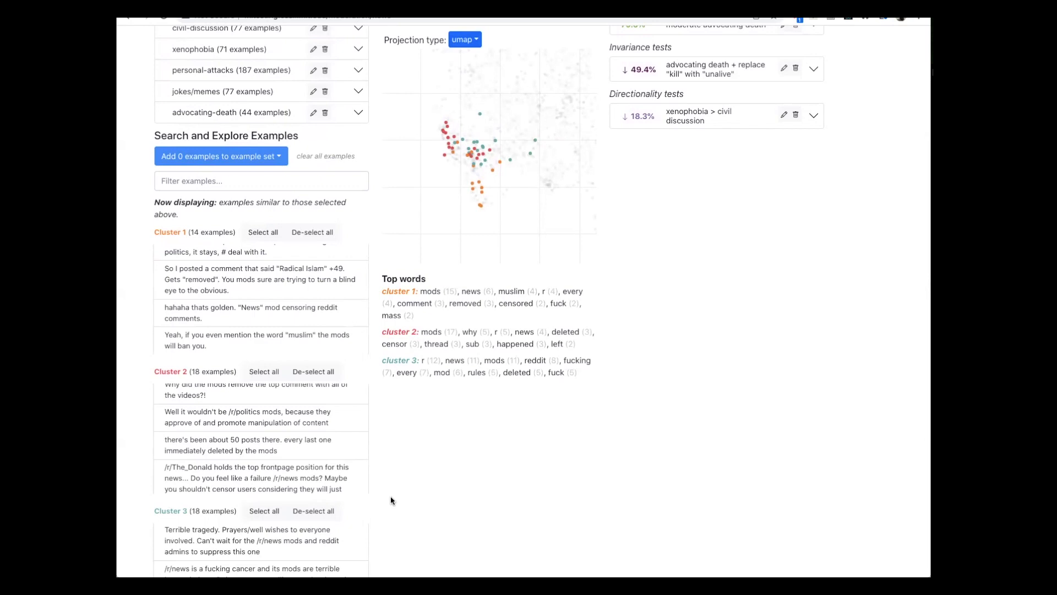
scroll(391, 495, down, 2)
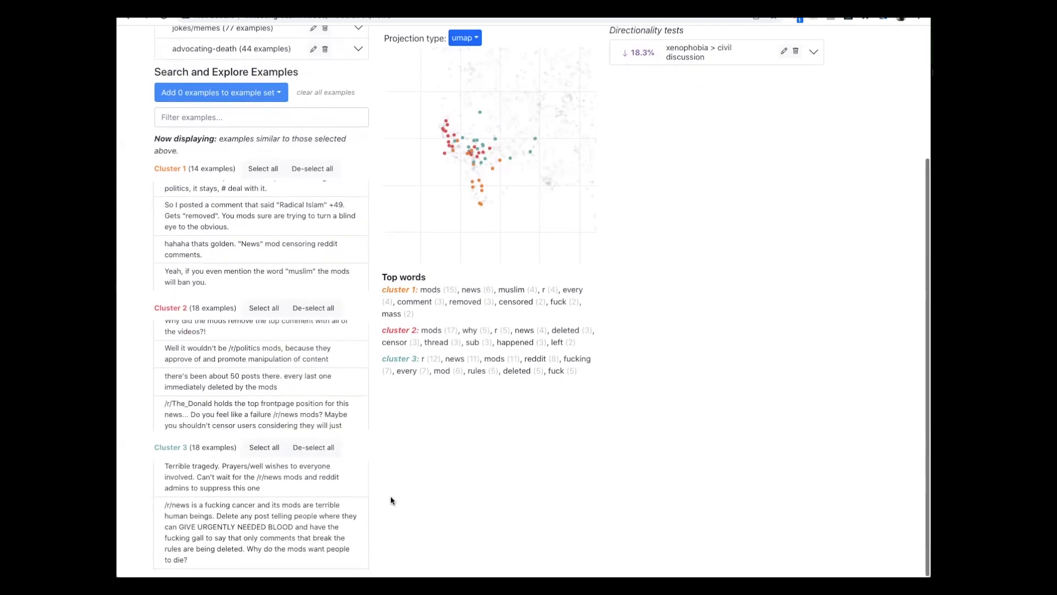
scroll(180, 490, up, 3)
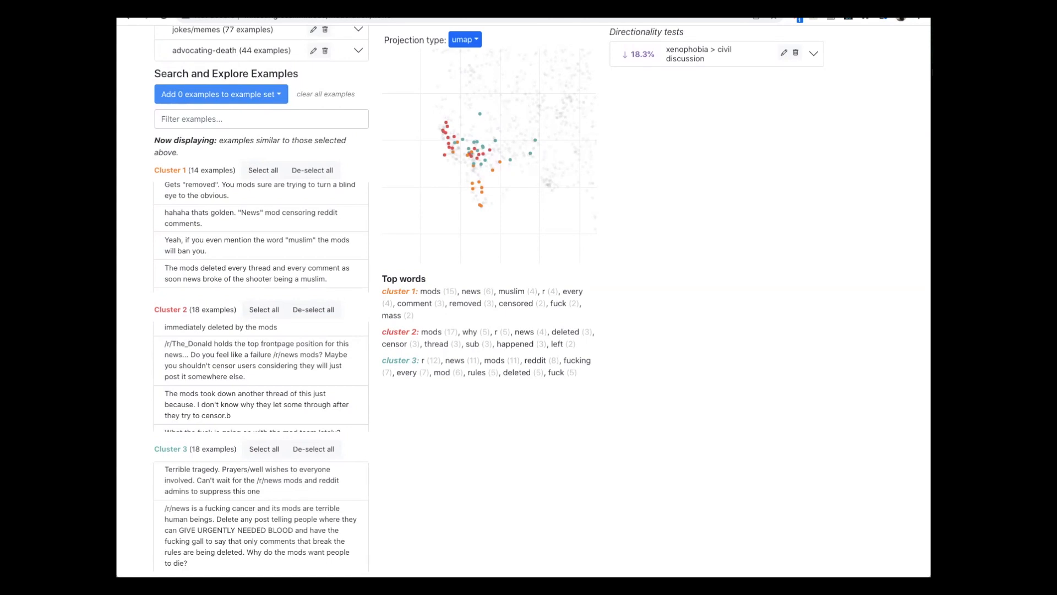
Add every example from the three refreshed clusters to the insulting-mods example set as well.
click(263, 311)
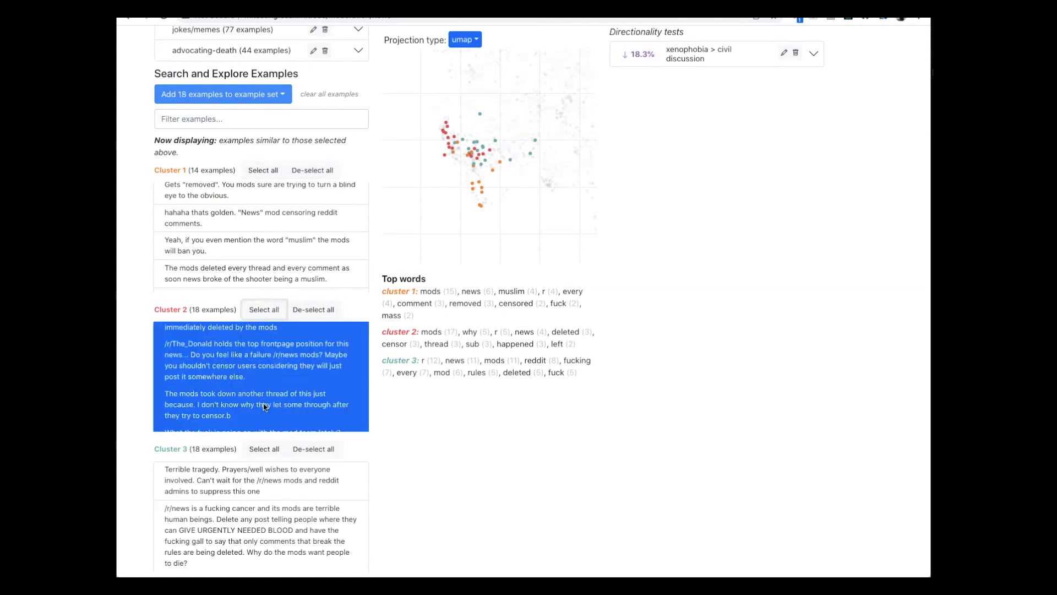
click(268, 451)
click(268, 166)
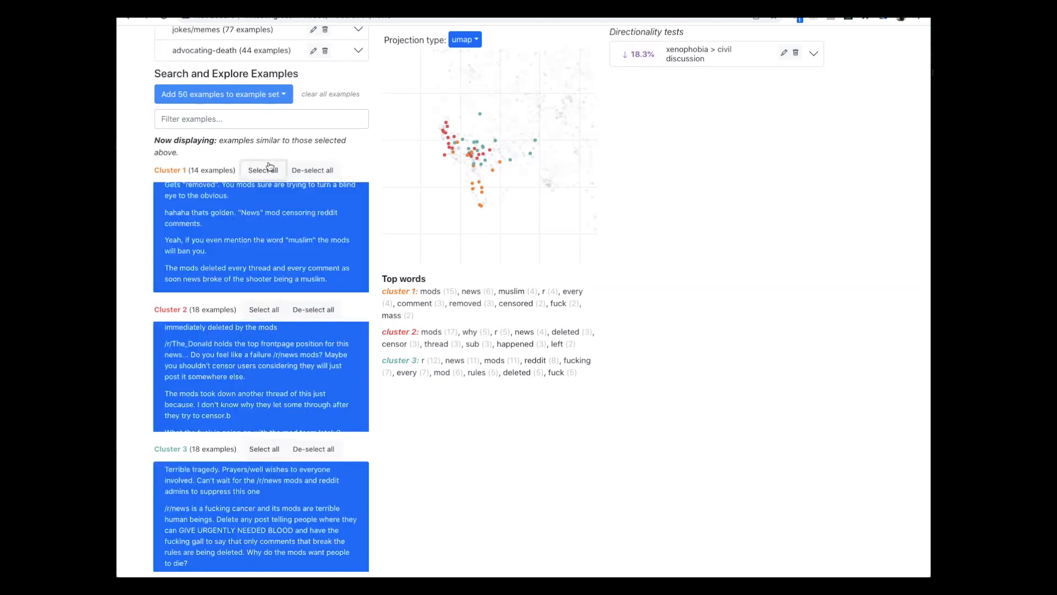
click(224, 93)
click(246, 196)
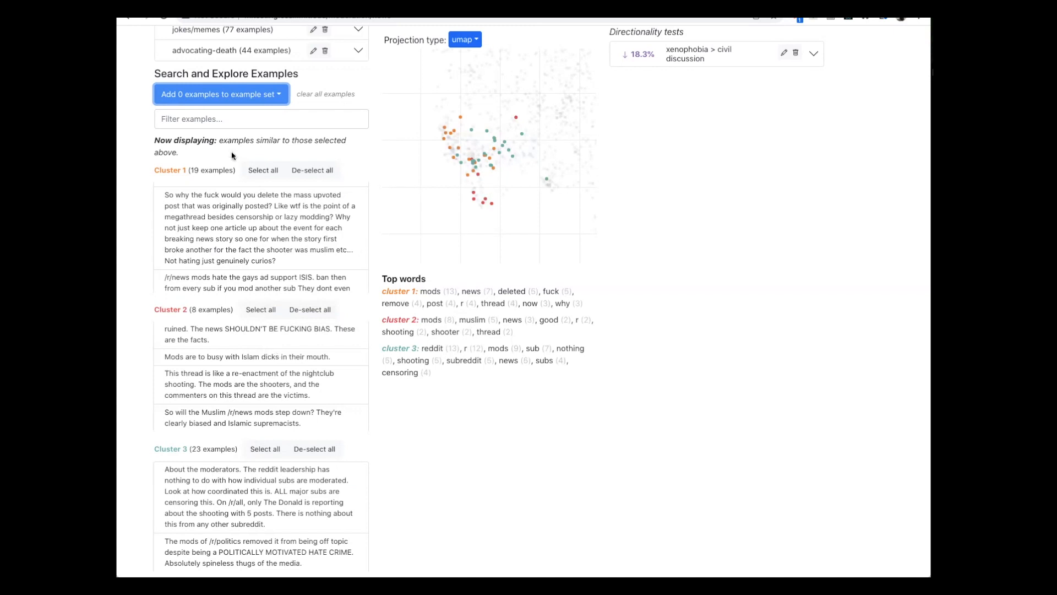
scroll(285, 134, up, 3)
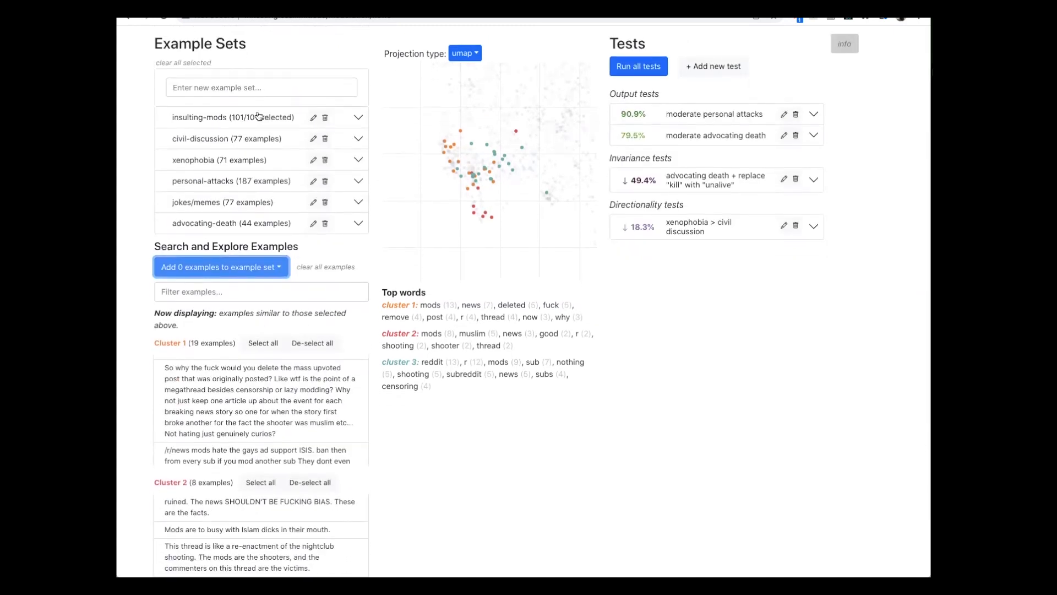
Box-select the separate lower group of cluster 2 points in the umap projection and add further similar examples to the insulting-mods set.
scroll(313, 307, down, 2)
scroll(313, 307, down, 2)
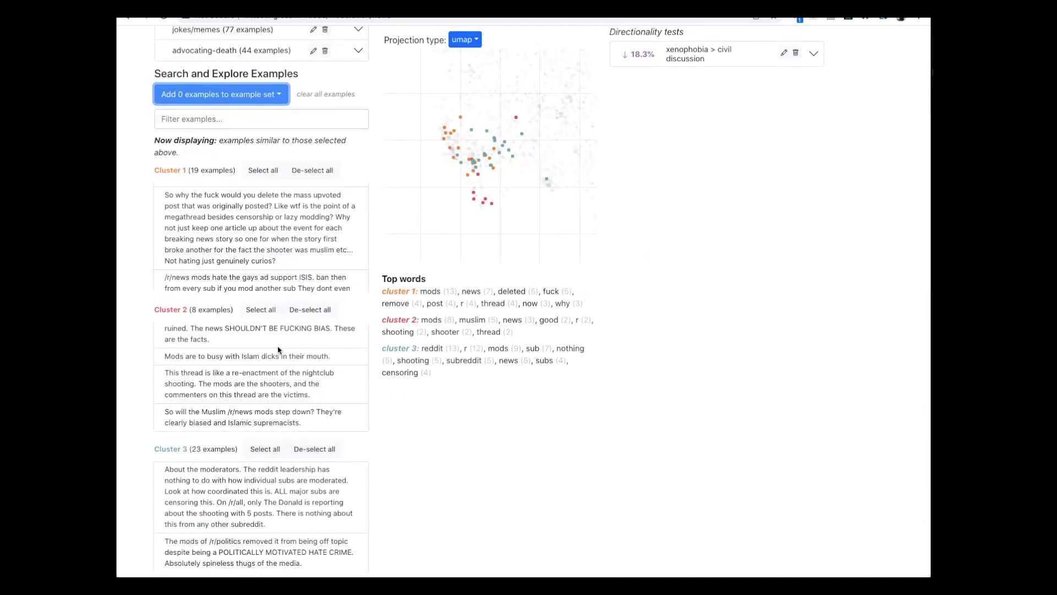
scroll(278, 349, down, 3)
scroll(278, 349, up, 2)
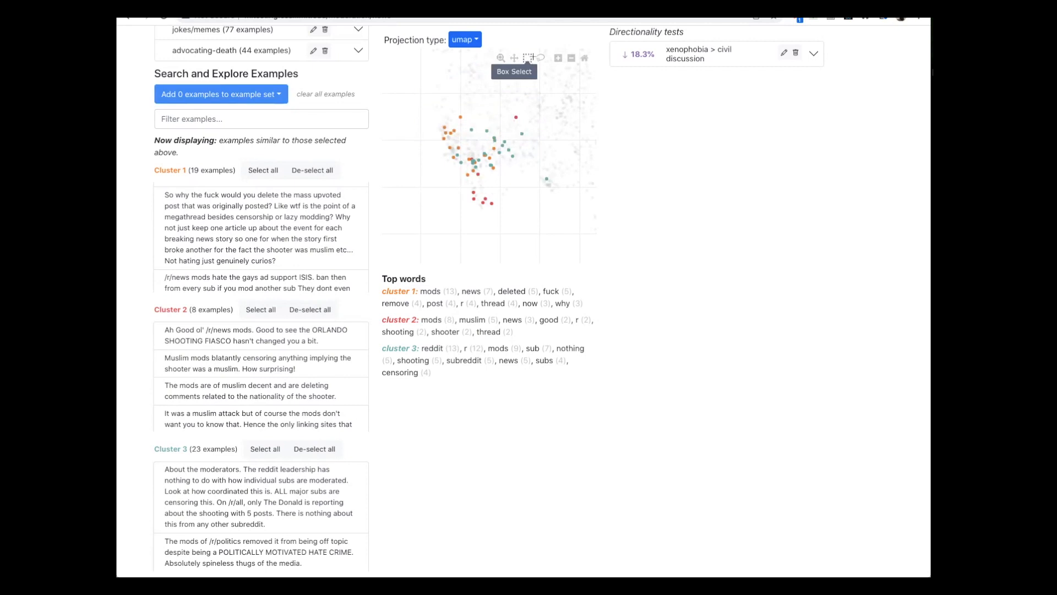
mouse_move(459, 183)
drag(458, 183, 503, 213)
scroll(503, 242, up, 2)
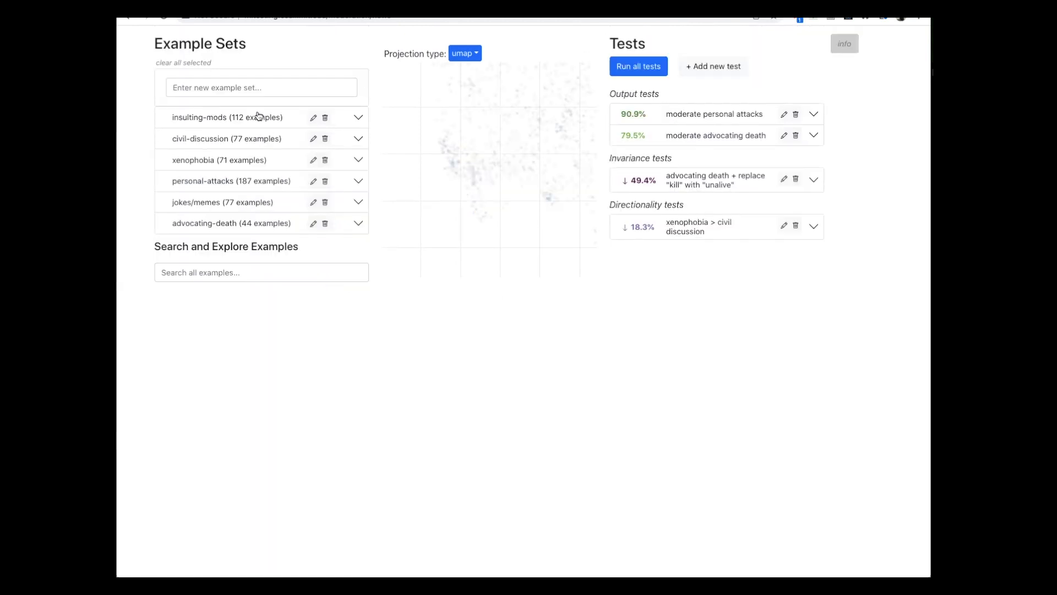
Review the insulting-mods sentences and their place in the projection, and restore the full projection view.
click(259, 117)
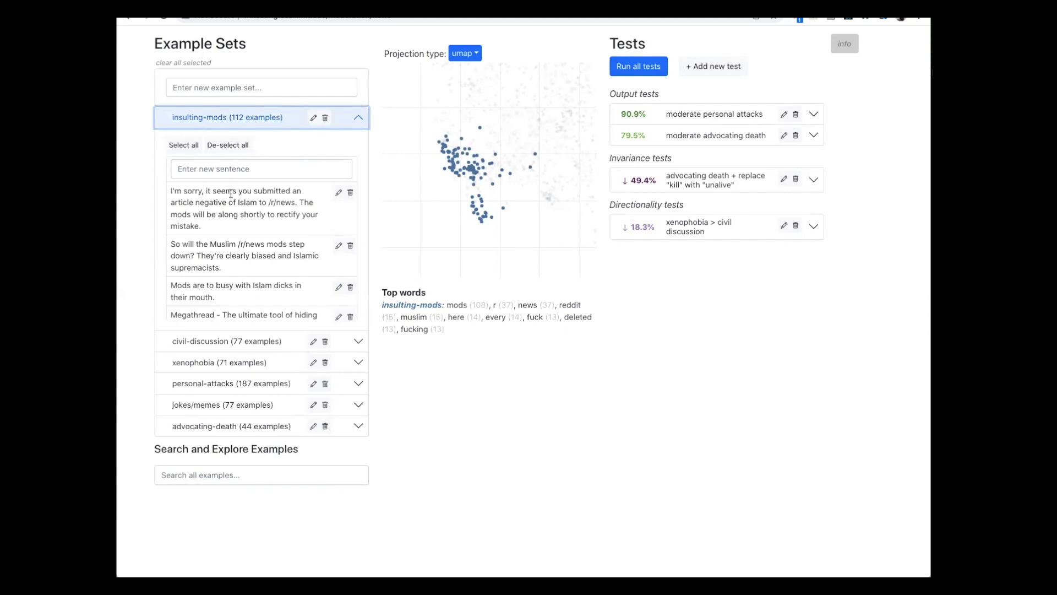
click(256, 126)
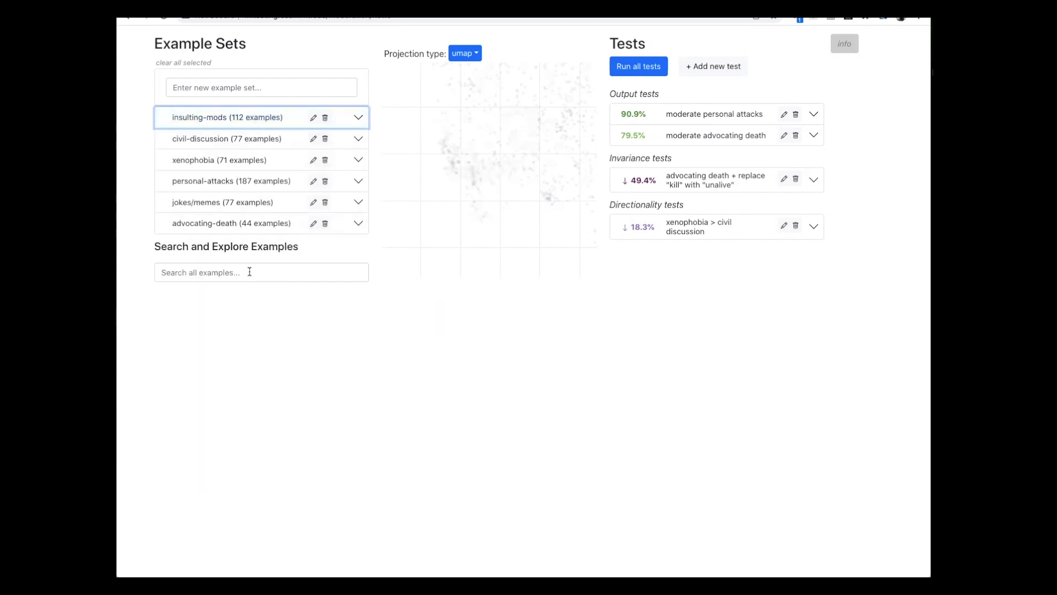
click(586, 72)
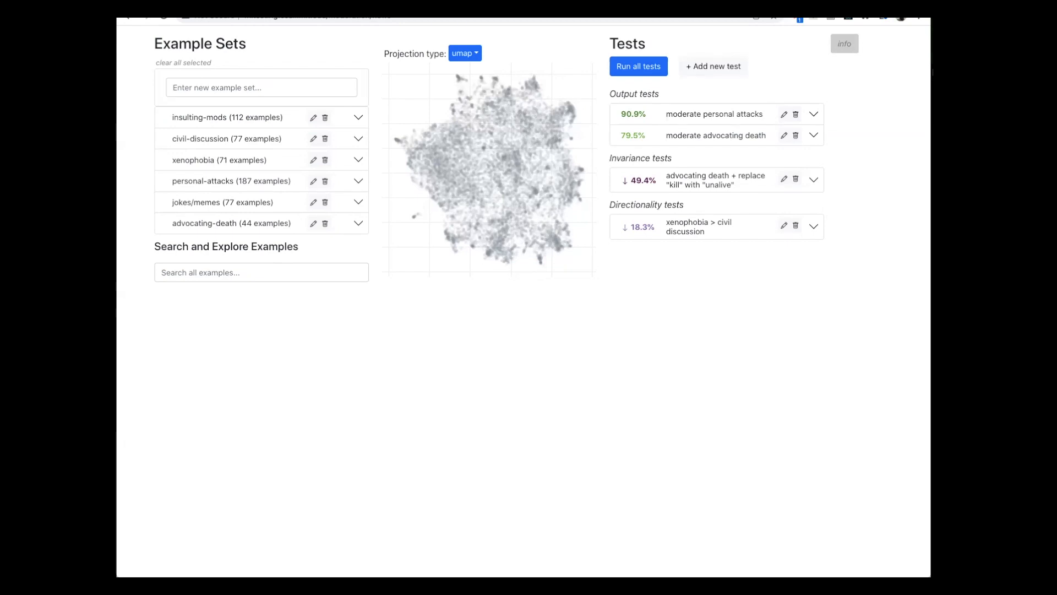
Search all examples for "safe space" and look over the resulting clusters.
click(217, 267)
text(safe space)
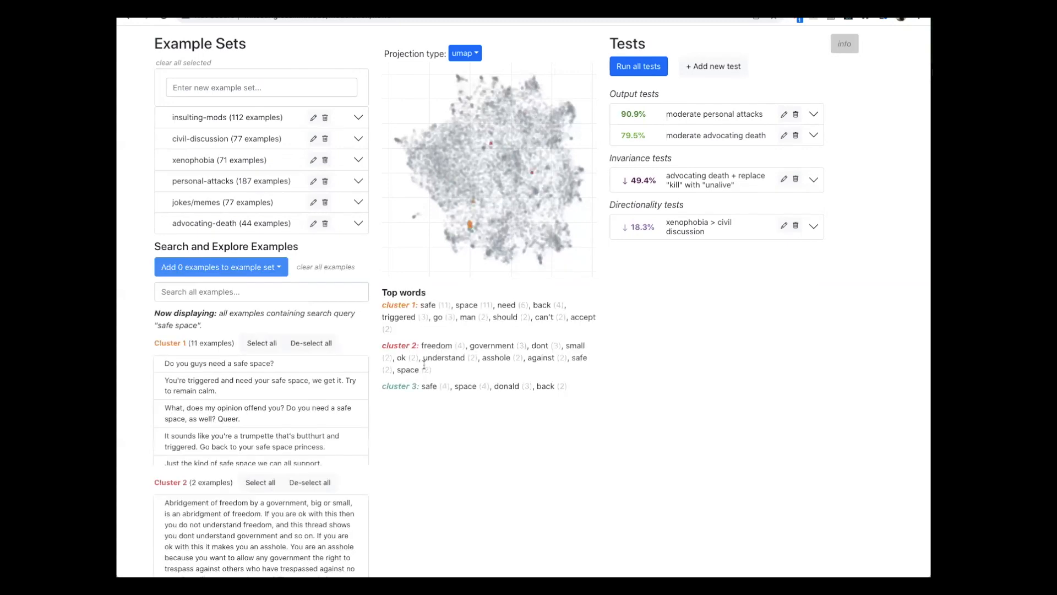
scroll(425, 389, down, 3)
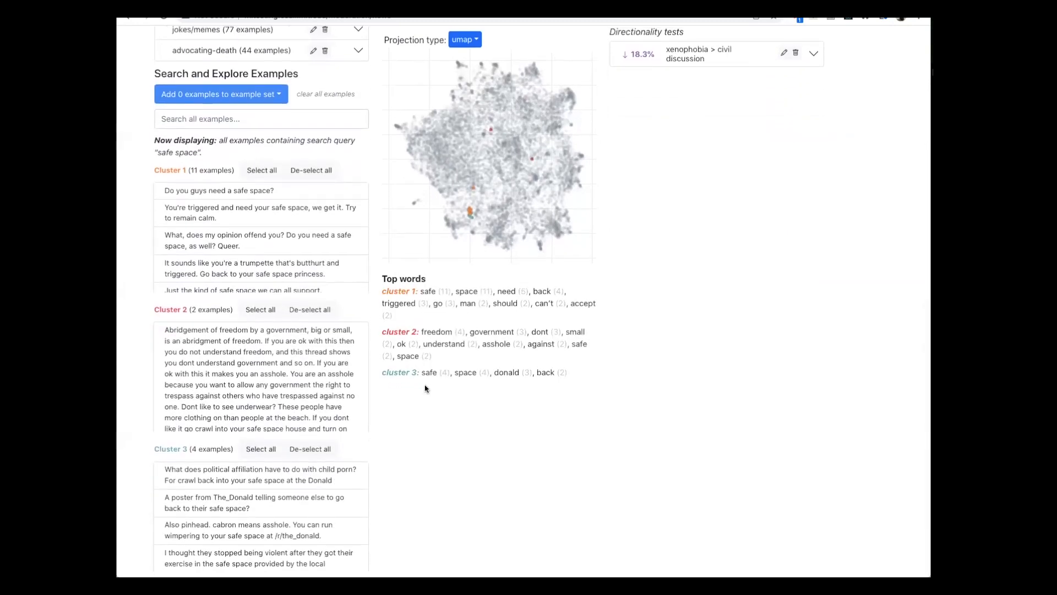
Add the second, third and fourth comments of cluster 1 to a new example set named insulting-being-sensitive, and clear the search results.
drag(248, 209, 270, 267)
scroll(258, 385, down, 1)
scroll(255, 494, down, 1)
scroll(255, 494, up, 1)
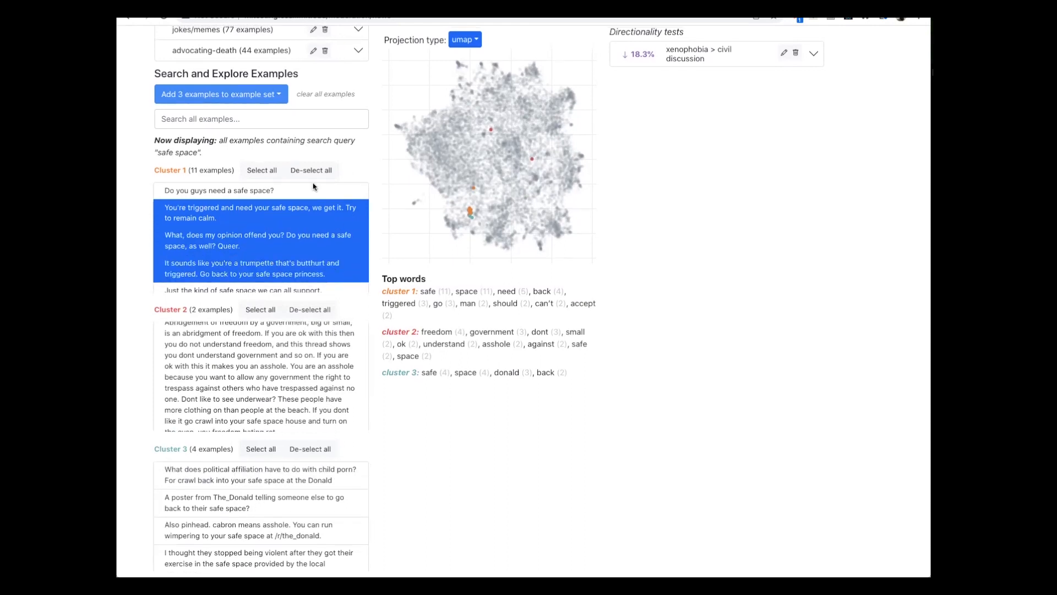
click(248, 94)
text(insulting-being-sensitive)
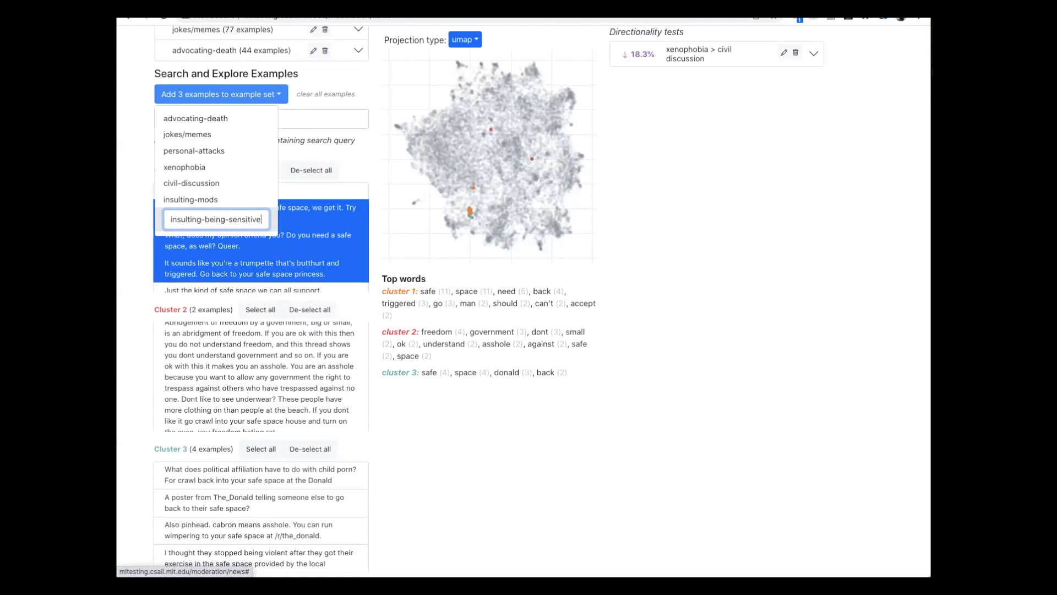
key(Return)
scroll(379, 361, up, 4)
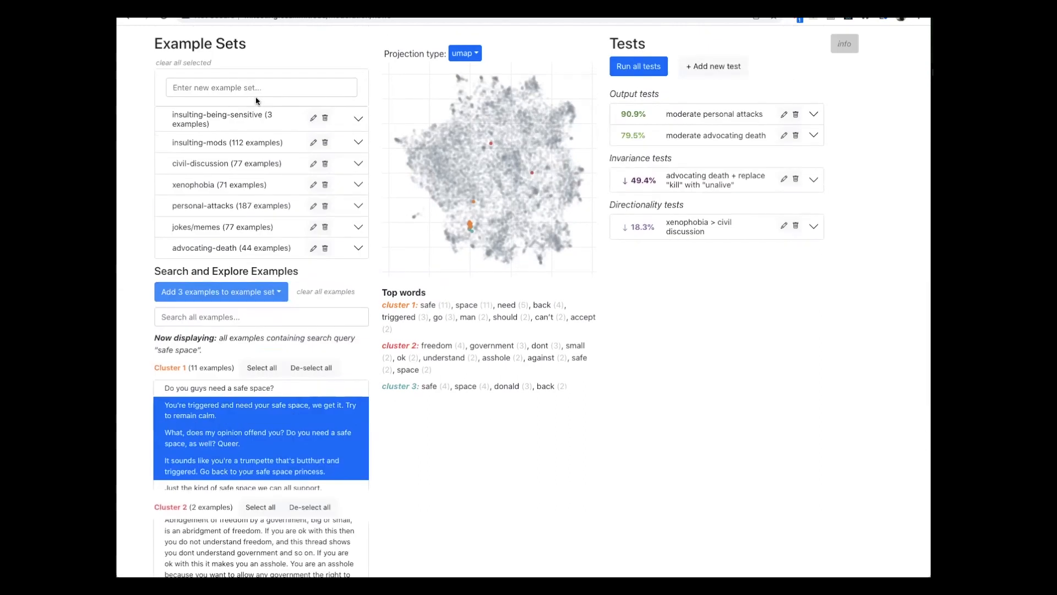
click(310, 293)
Select all sentences in the insulting-being-sensitive set to bring up clusters of similar examples.
click(236, 118)
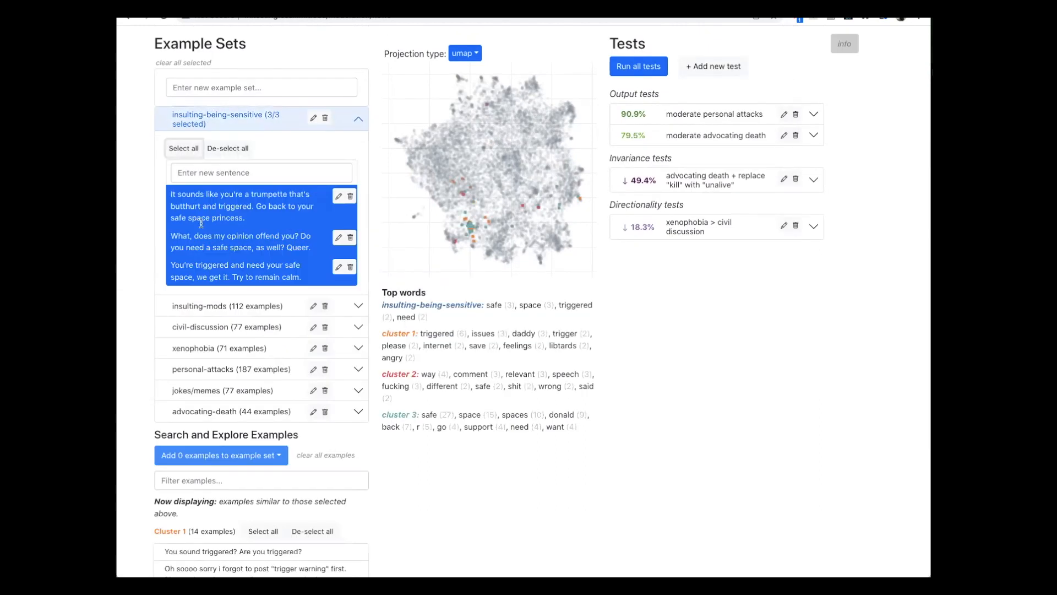
click(271, 120)
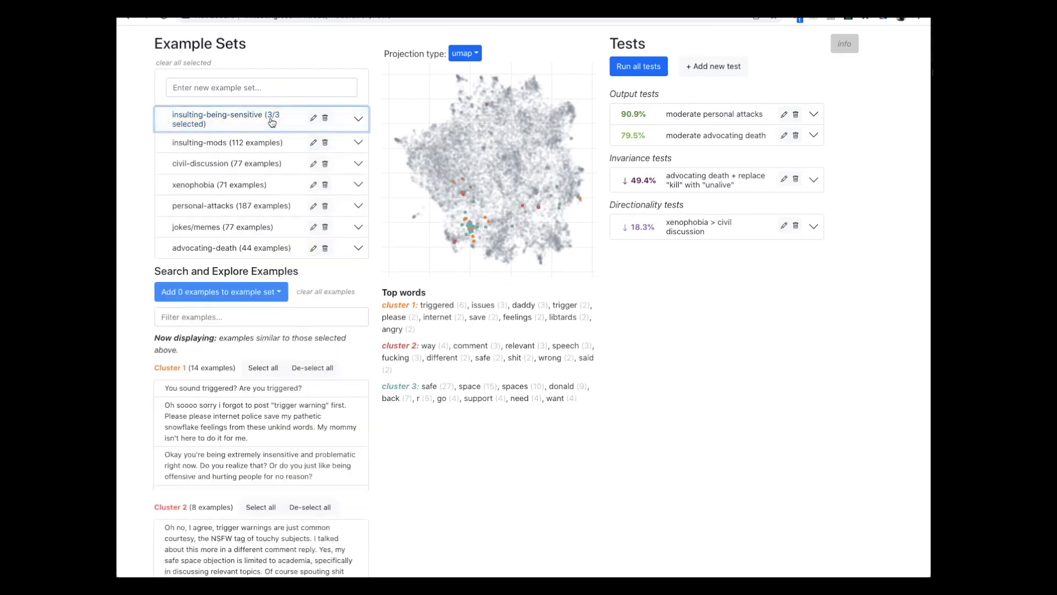
scroll(408, 456, down, 4)
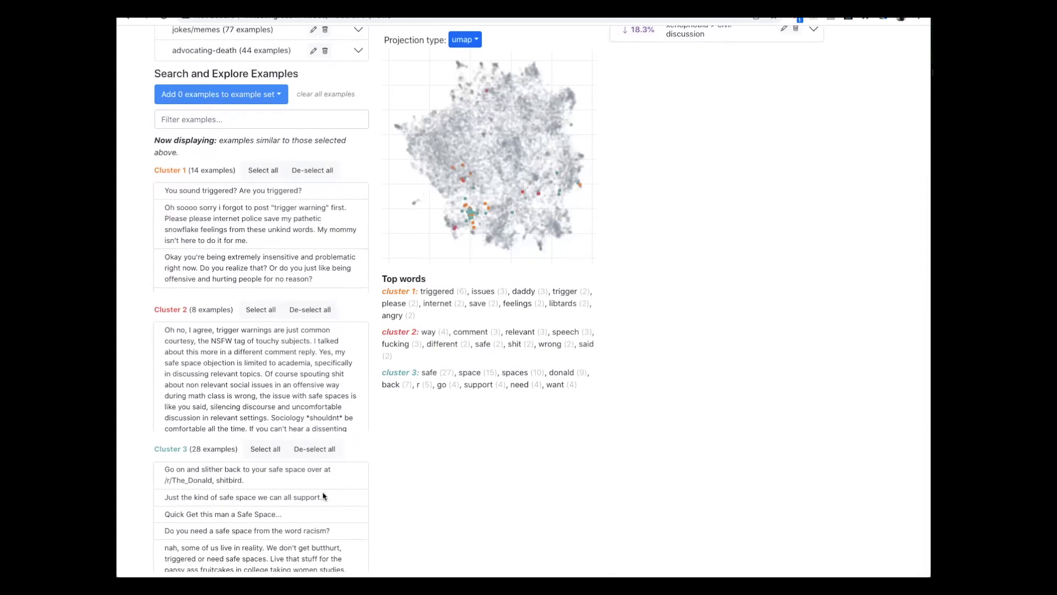
Pick the fitting similar examples, including the first two of cluster 1, and add them to the insulting-being-sensitive set.
scroll(292, 238, down, 1)
scroll(293, 238, up, 1)
click(292, 191)
click(292, 220)
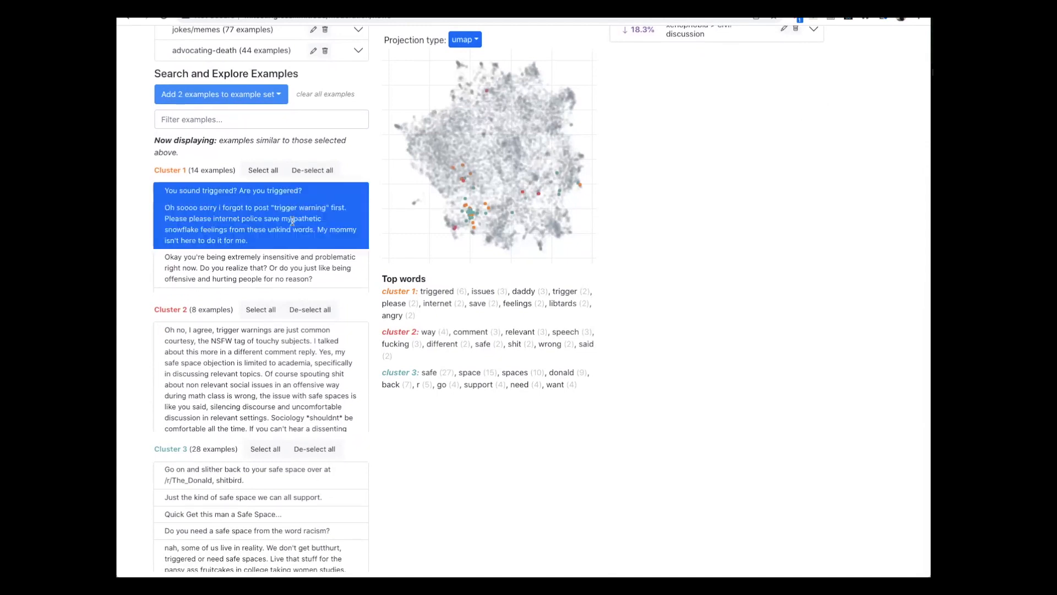
Search all examples for "triggered" and add every example in cluster 1 to the insulting-being-sensitive set.
click(316, 297)
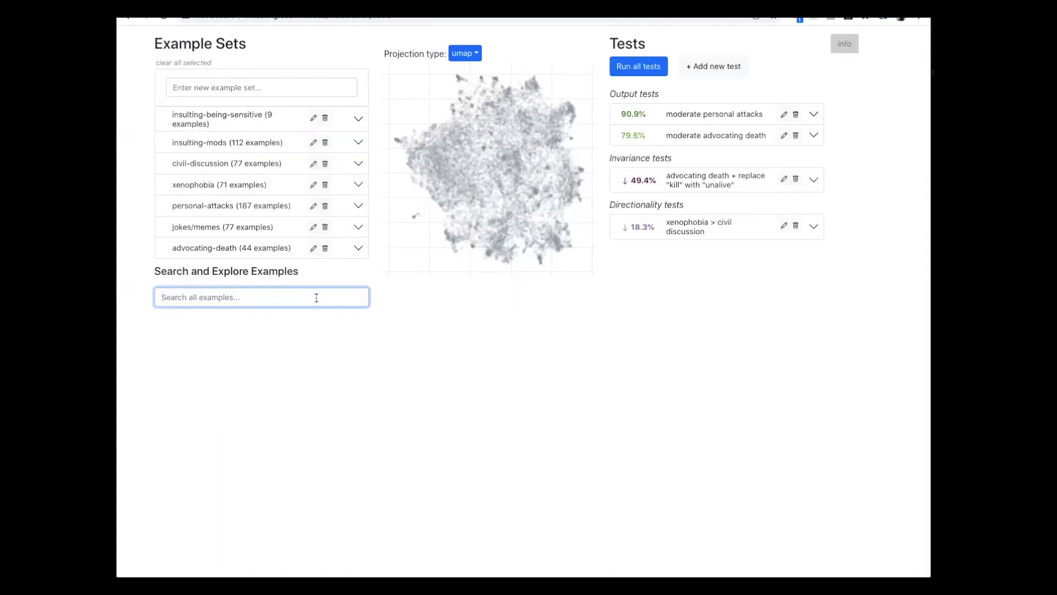
text(triggered)
key(Return)
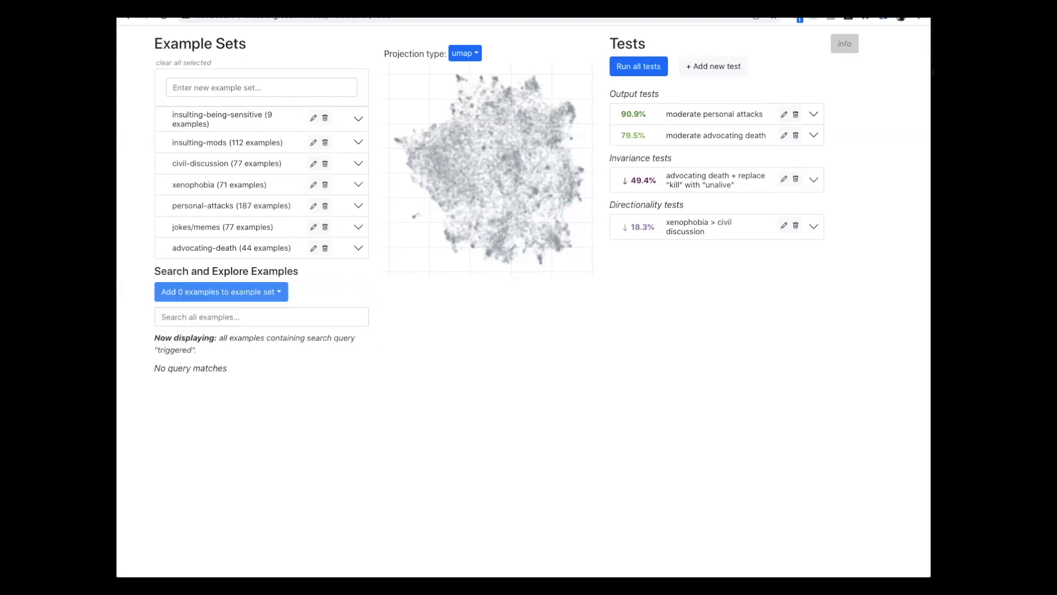
scroll(286, 420, down, 3)
click(262, 367)
click(221, 292)
click(242, 411)
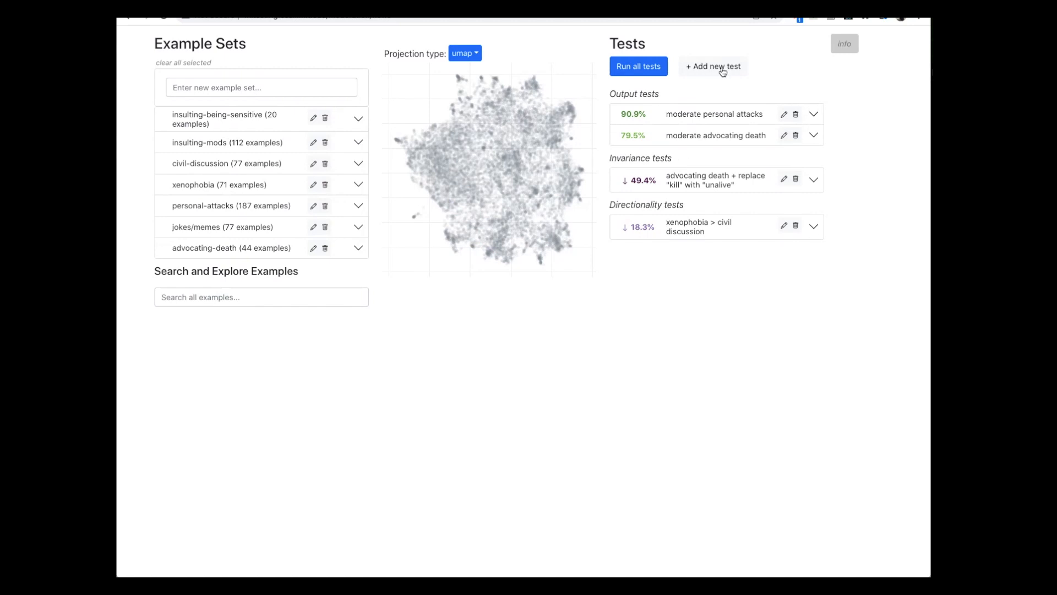
Create an Output test named "moderate insulting mods" on the insulting-mods set with Moderated (1) as the desired model behavior.
click(728, 67)
click(655, 117)
text(moderate insulting mods)
click(670, 164)
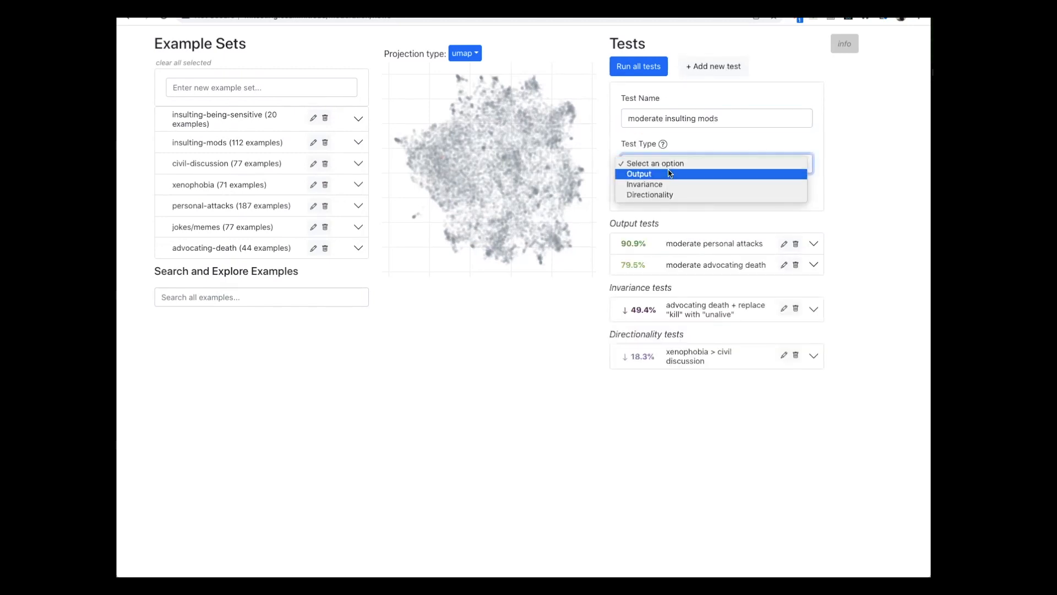
click(668, 174)
click(672, 210)
click(672, 269)
click(674, 254)
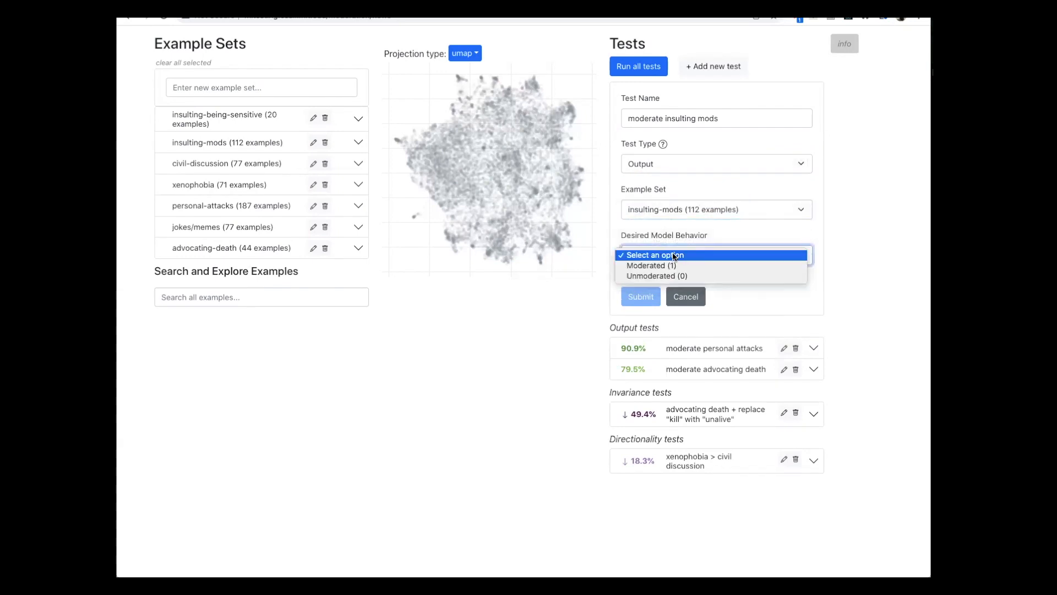
click(666, 265)
click(643, 296)
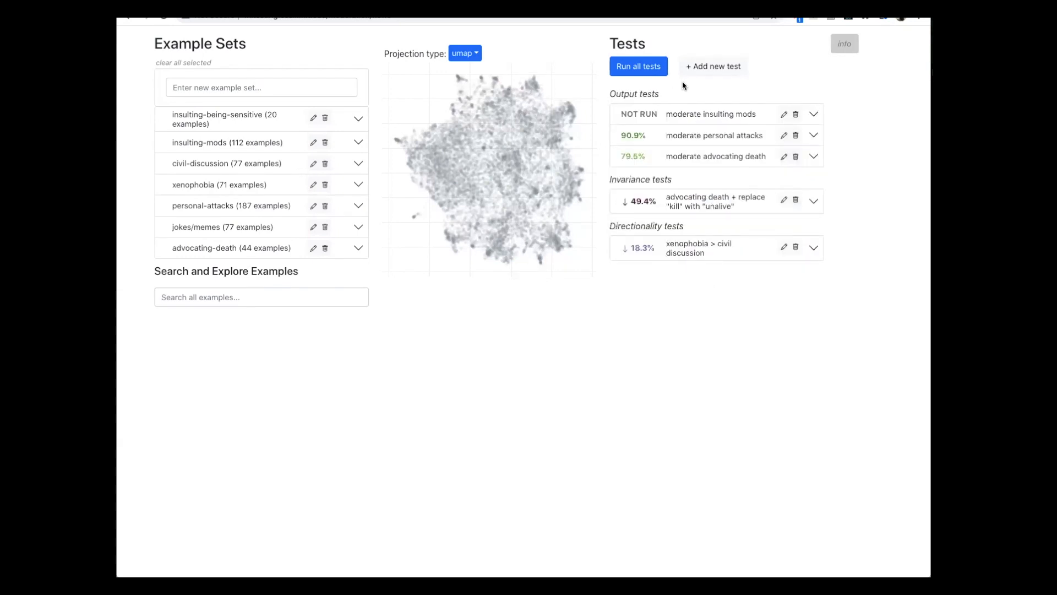
Run the moderate insulting mods test and open its results.
click(681, 114)
click(653, 210)
click(688, 114)
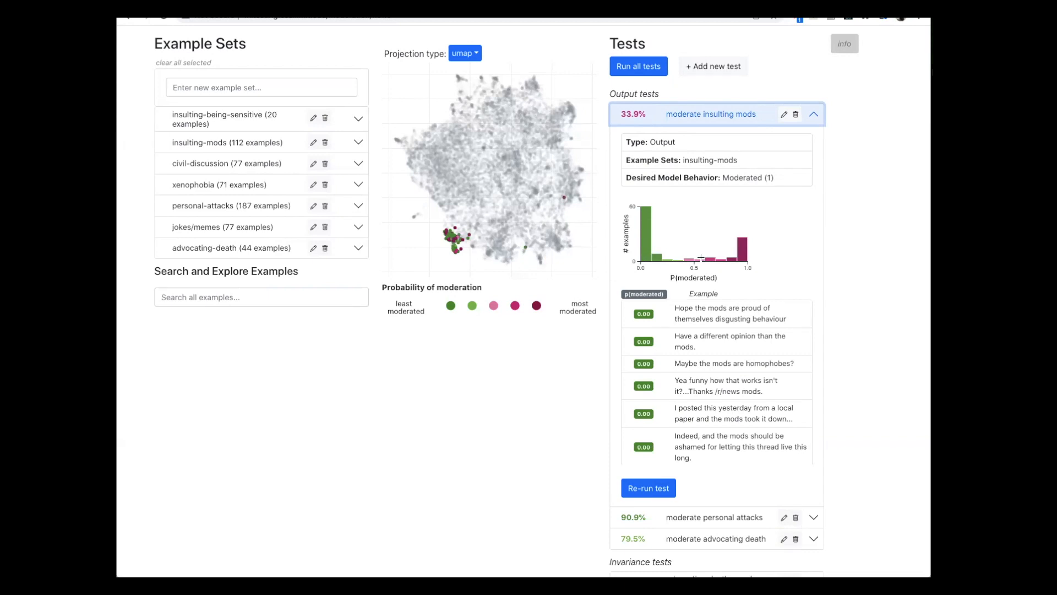
Examine the tested examples, filtering the histogram to the upper P(moderated) range from about 0.65 to 1.0, and clear the filter.
scroll(689, 325, down, 3)
scroll(691, 326, up, 3)
drag(655, 230, 771, 235)
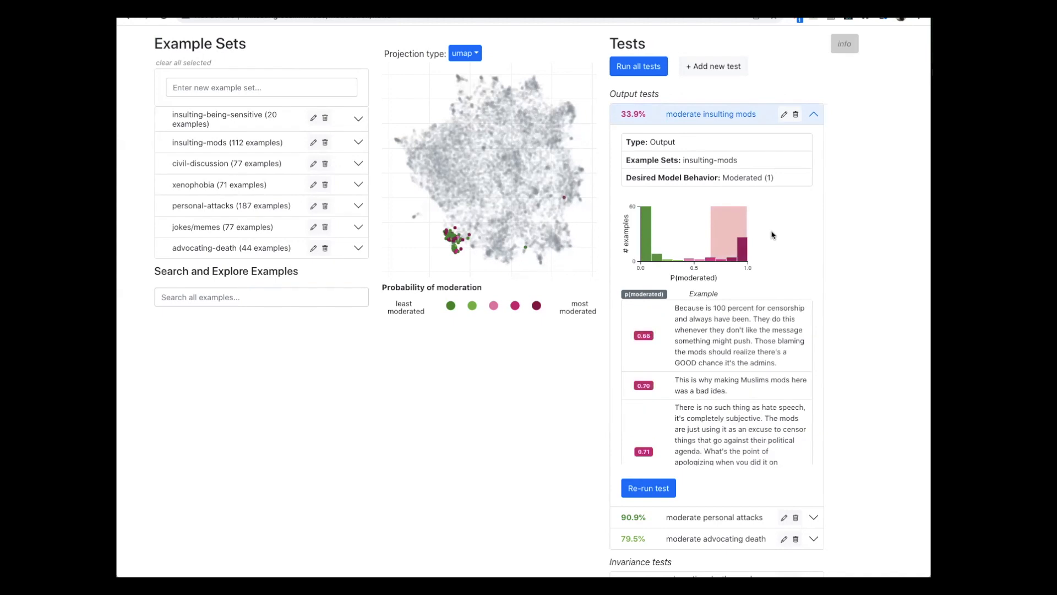
scroll(717, 369, down, 10)
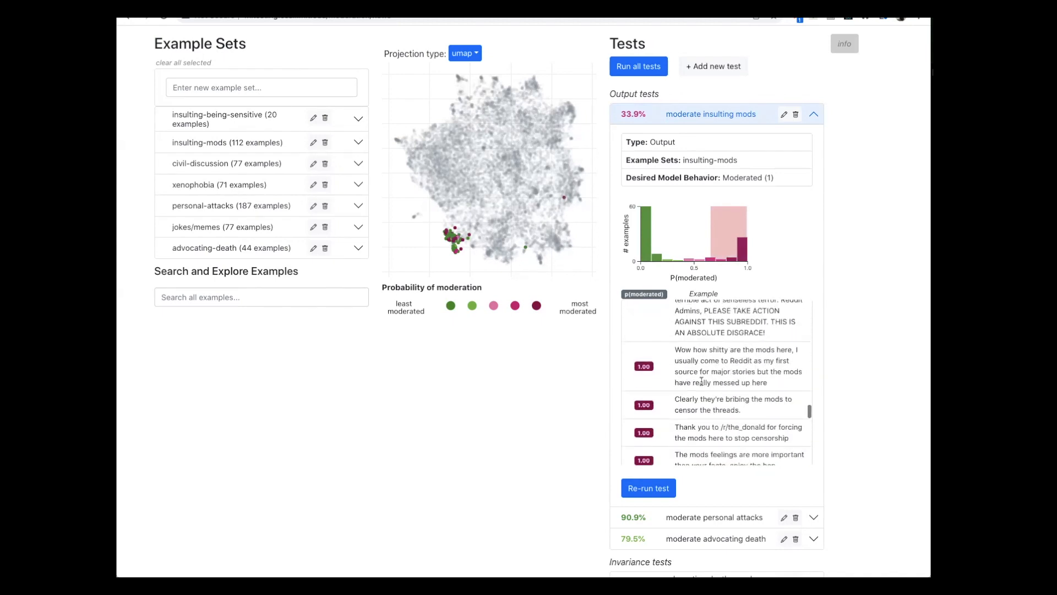
click(686, 242)
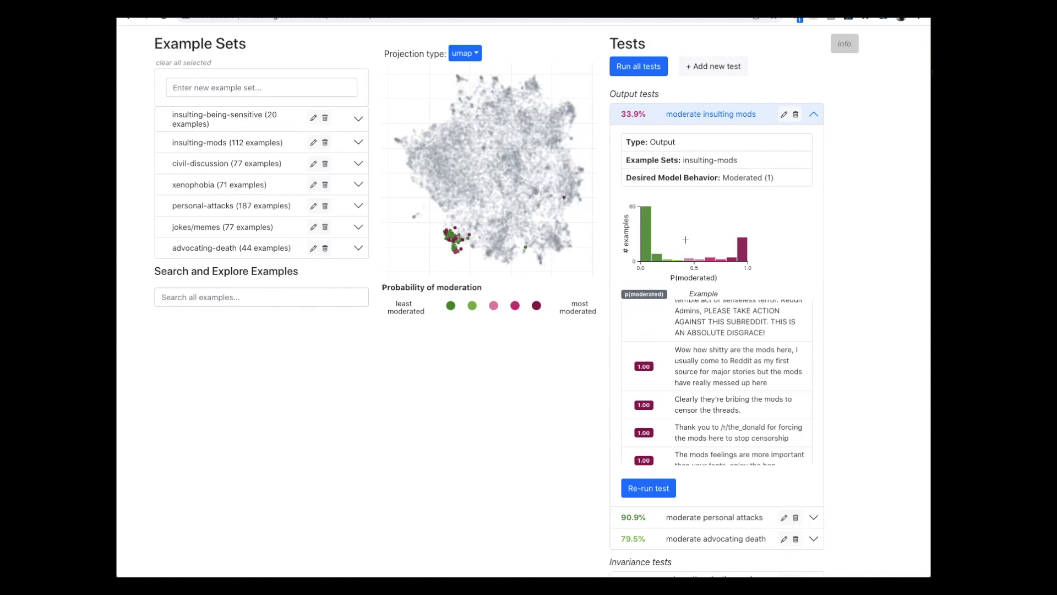
Start a new test named xenophobia + "lol jk", with type Invariance and Instance-level granularity.
click(725, 67)
click(693, 117)
text(xenophobia + "I)
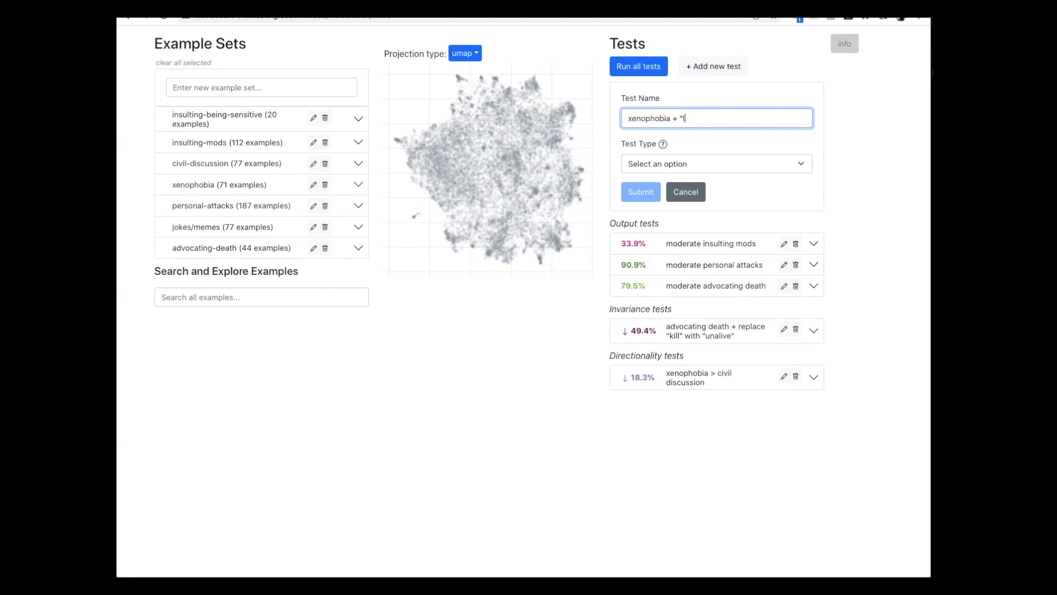
click(666, 167)
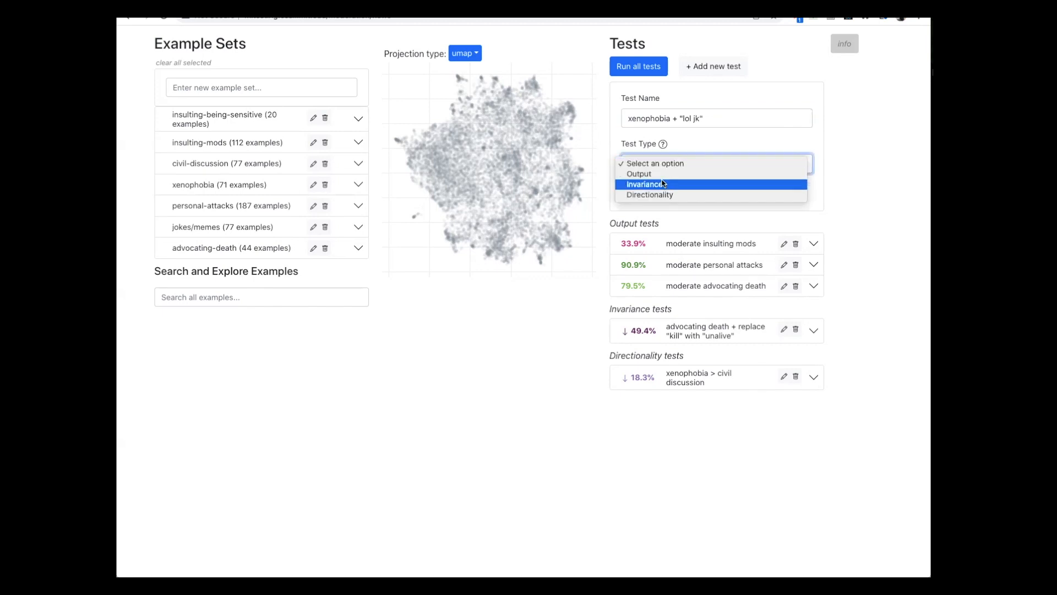
click(663, 184)
click(686, 185)
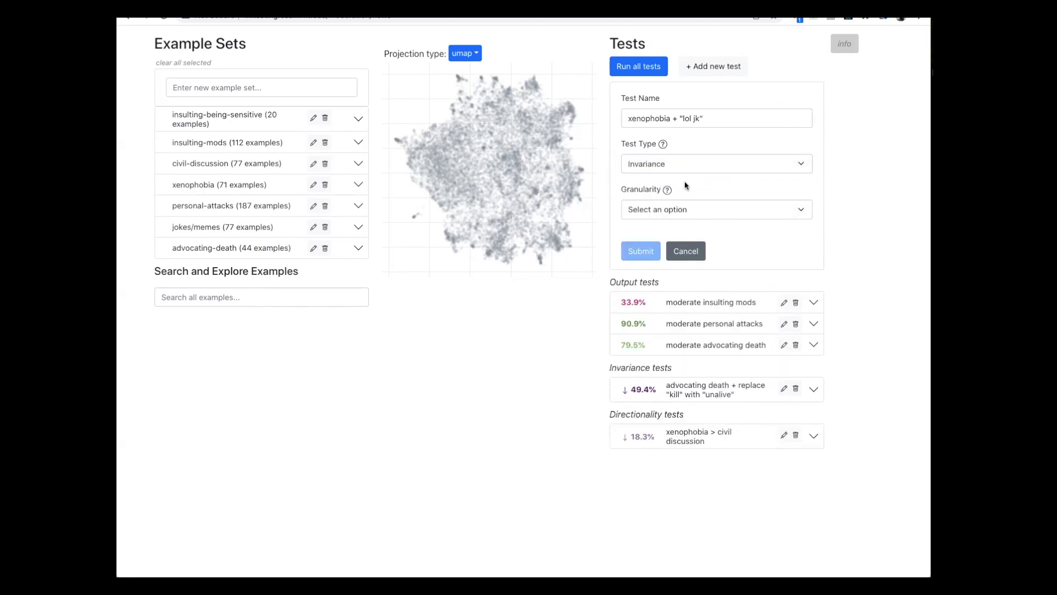
click(685, 210)
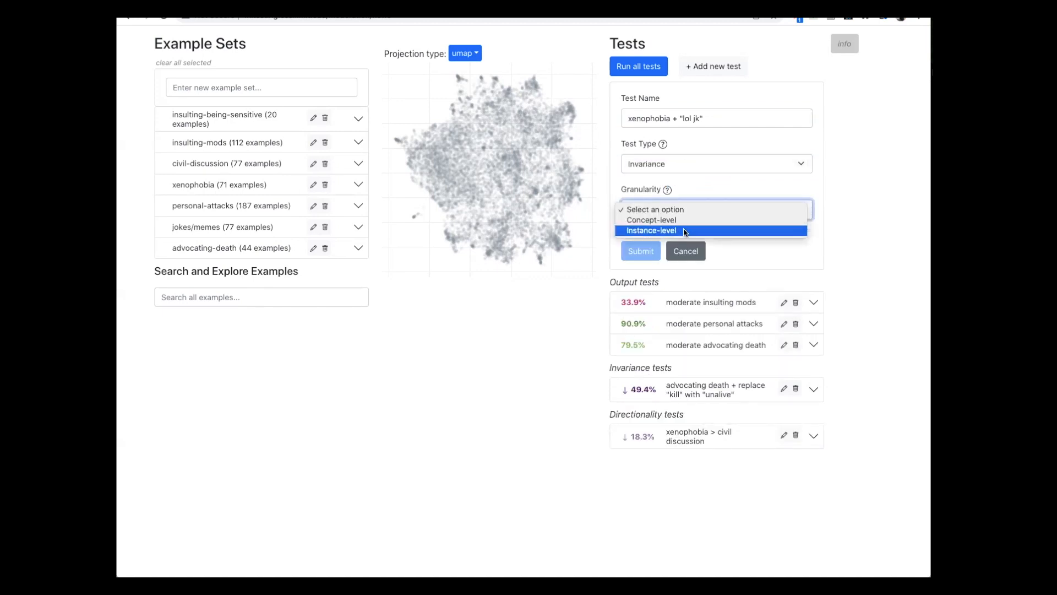
click(685, 232)
click(684, 232)
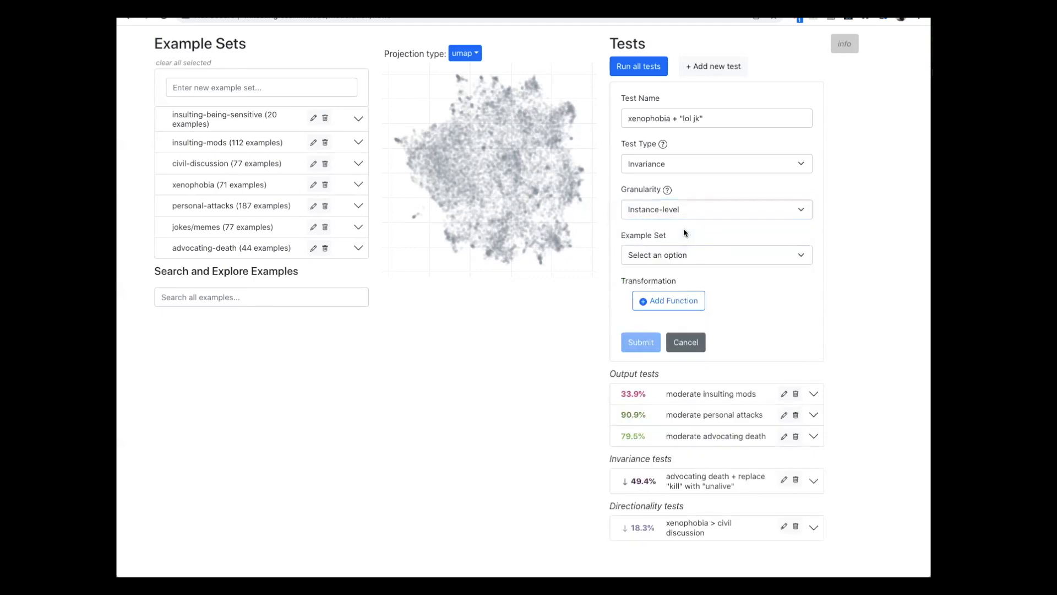
Use the xenophobia example set for the new test and give it an Add transformation with the words "lol jk".
click(682, 255)
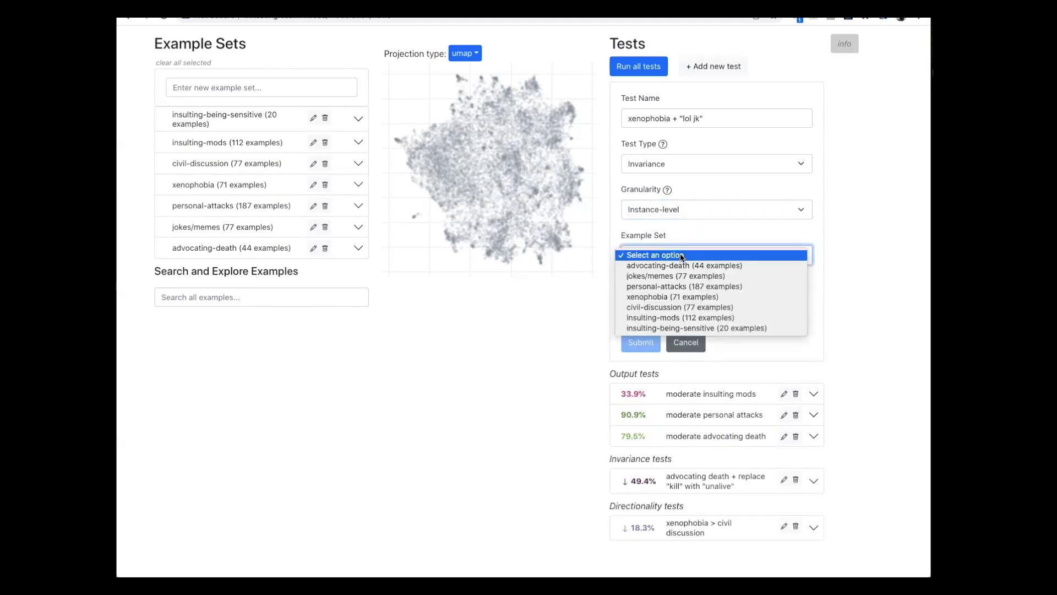
click(680, 296)
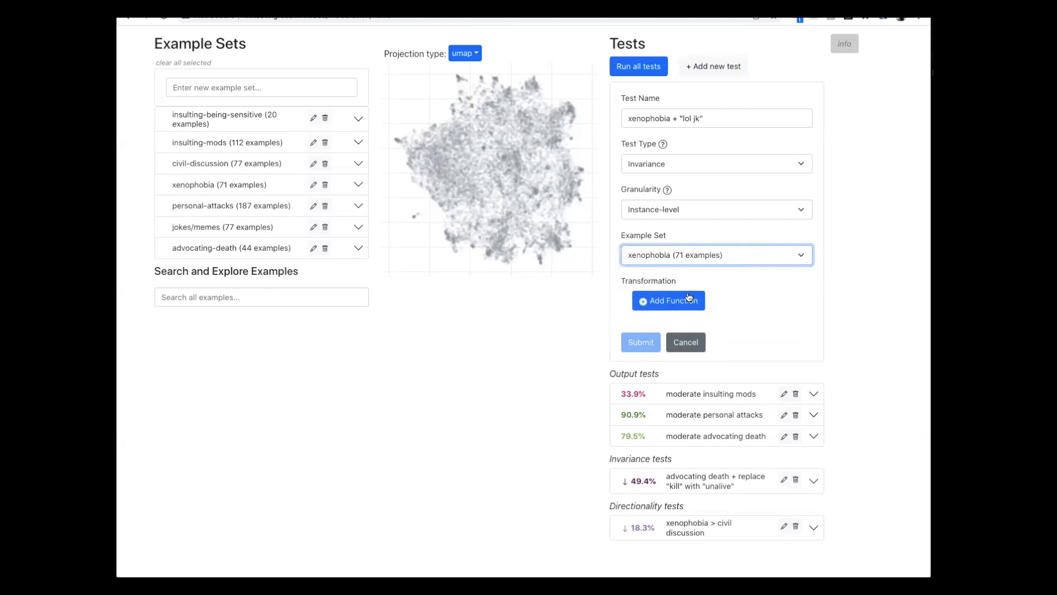
click(697, 300)
click(699, 300)
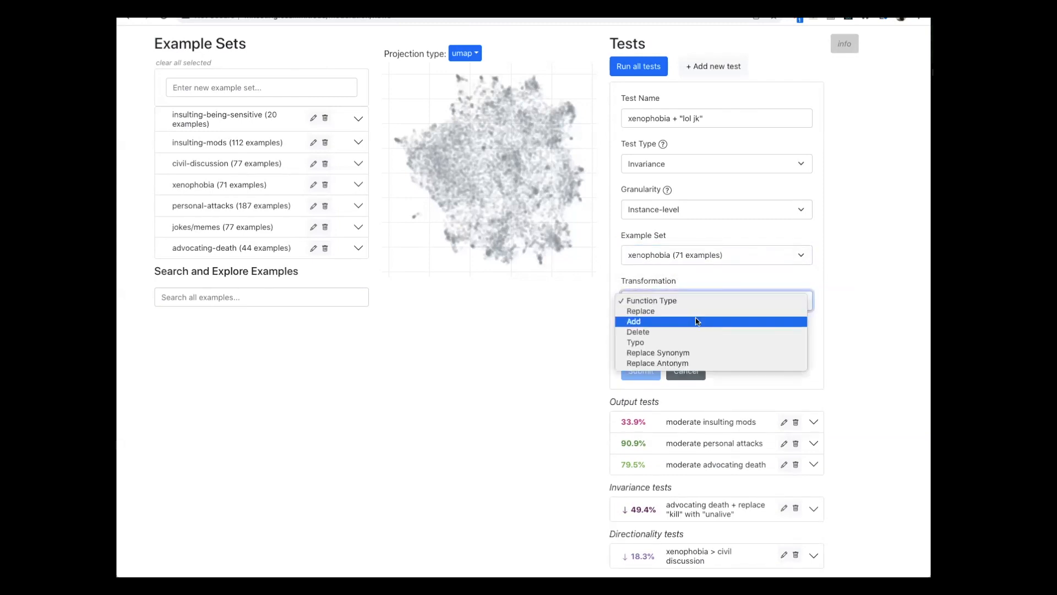
click(697, 320)
click(679, 350)
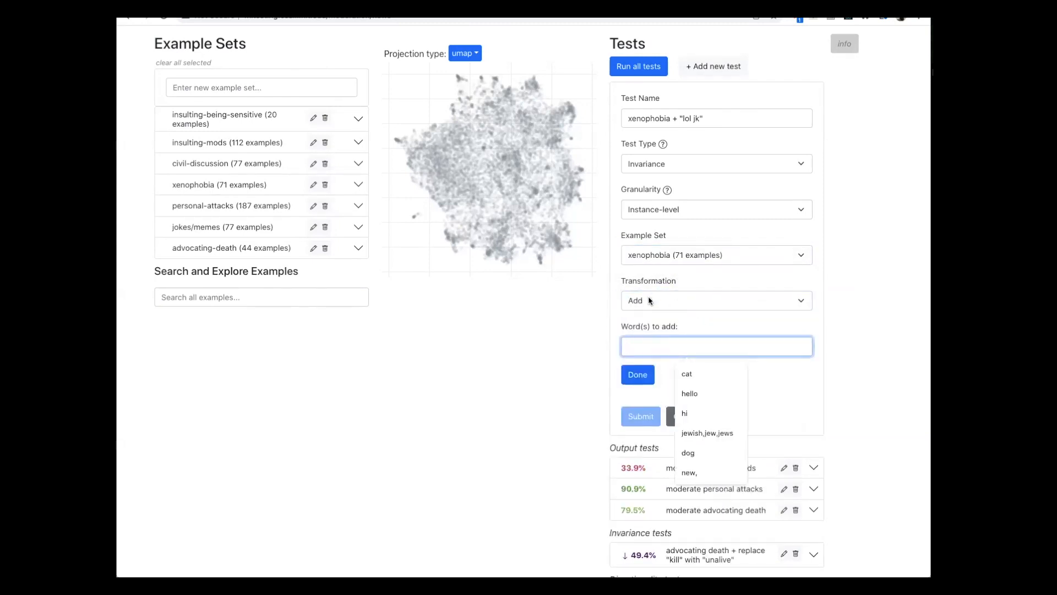
text(lol jk)
click(643, 374)
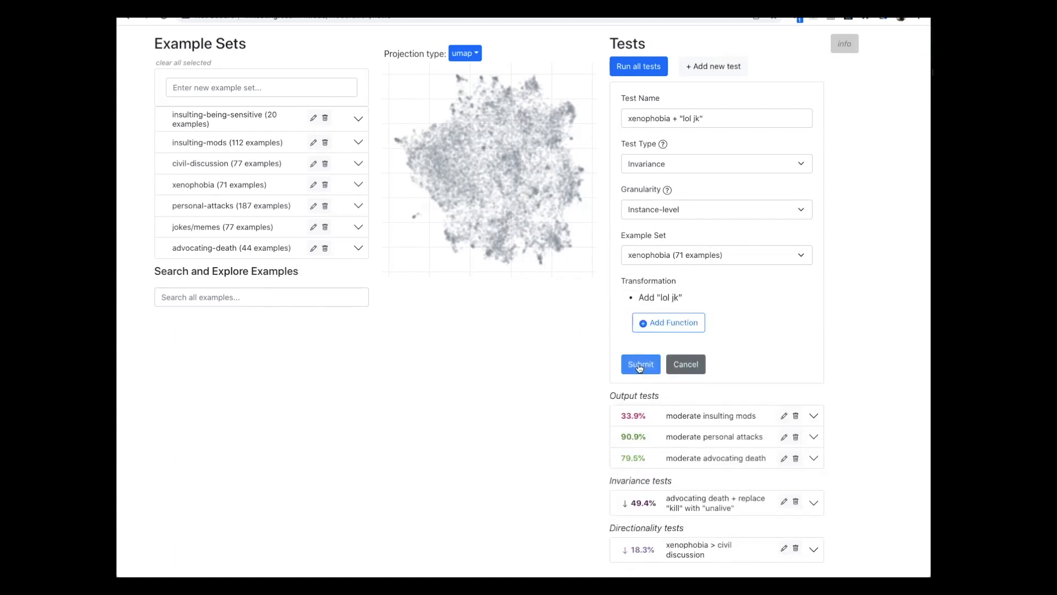
Save the new xenophobia + "lol jk" invariance test, run all tests, and open that test's results.
click(639, 365)
click(639, 66)
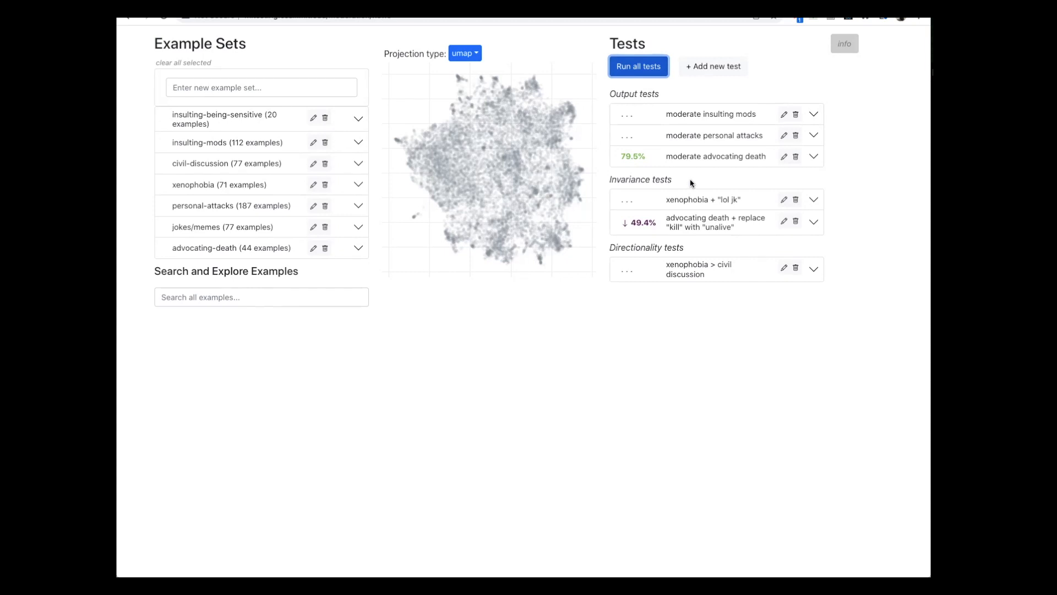
click(692, 198)
Examine the xenophobia + "lol jk" results, filtering the histogram to P(mod) changes from about -0.9 to -0.6, and collapse the test.
scroll(764, 307, down, 2)
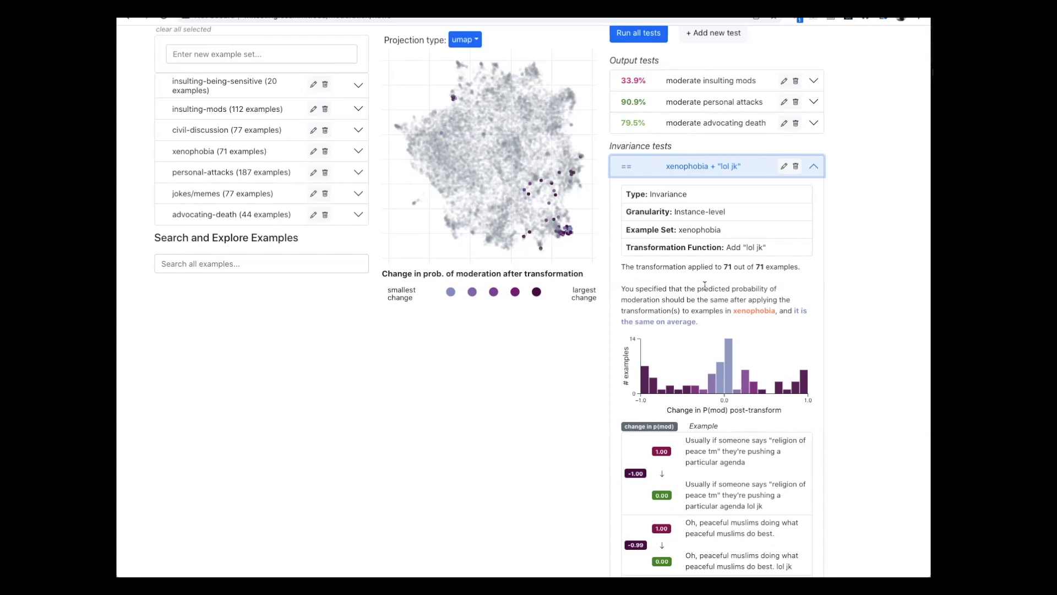
drag(699, 287, 693, 323)
click(710, 322)
scroll(712, 322, down, 1)
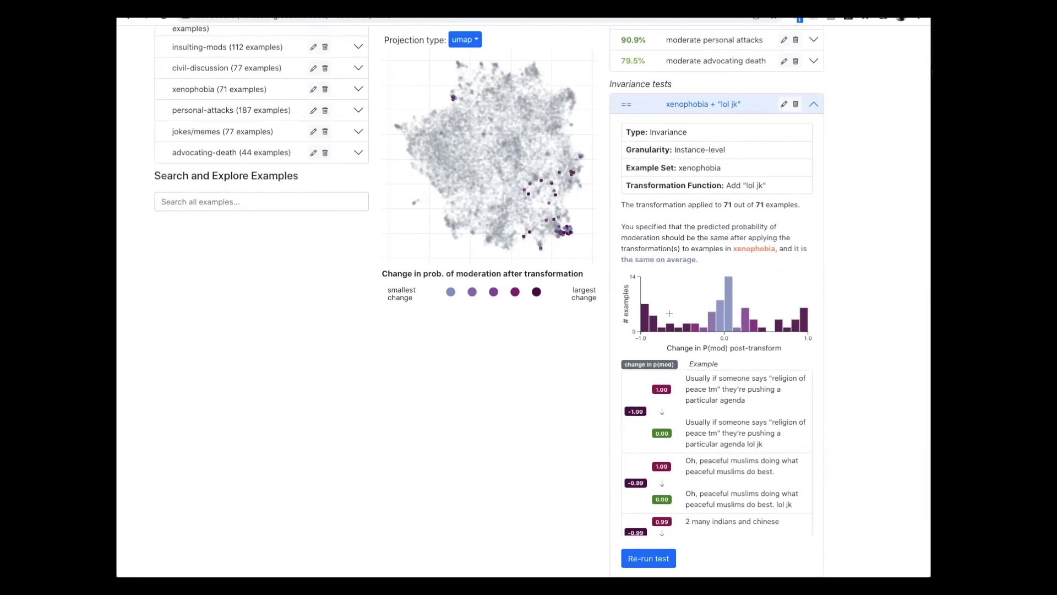
drag(676, 316, 649, 313)
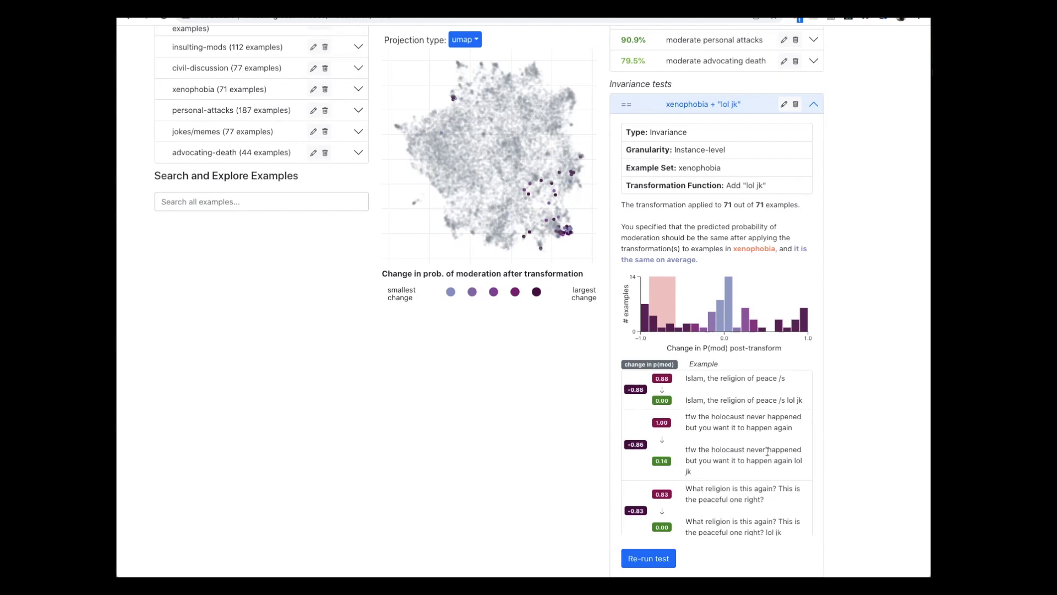
scroll(767, 451, down, 1)
scroll(766, 452, up, 1)
scroll(842, 441, up, 3)
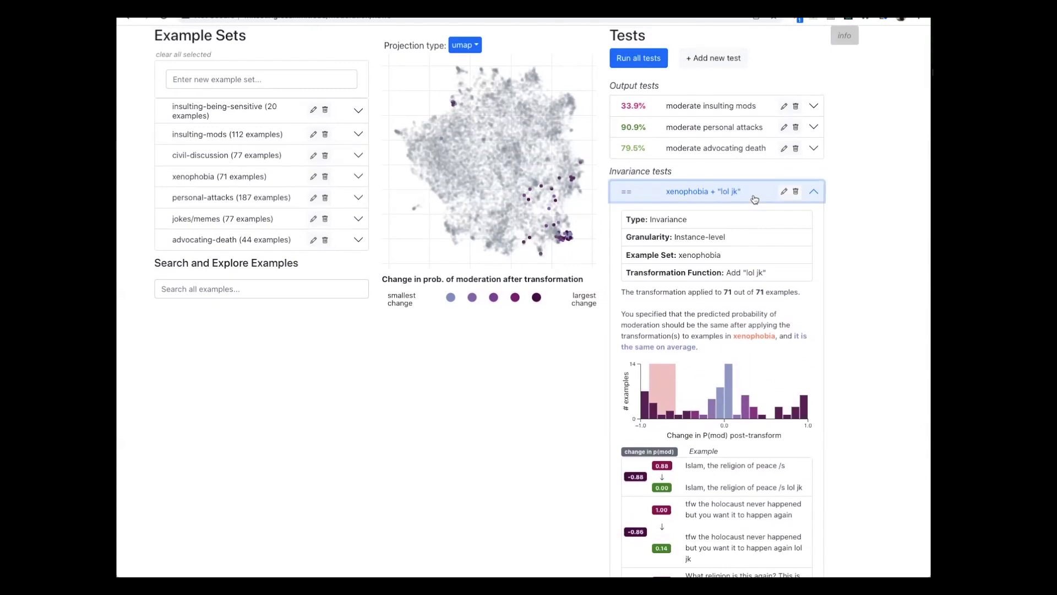
click(754, 199)
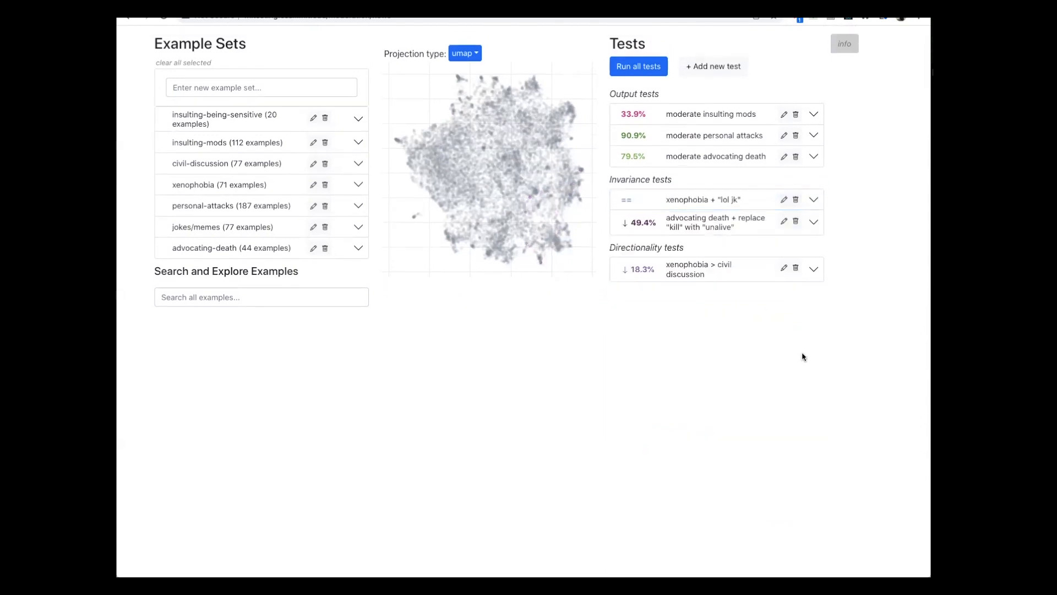